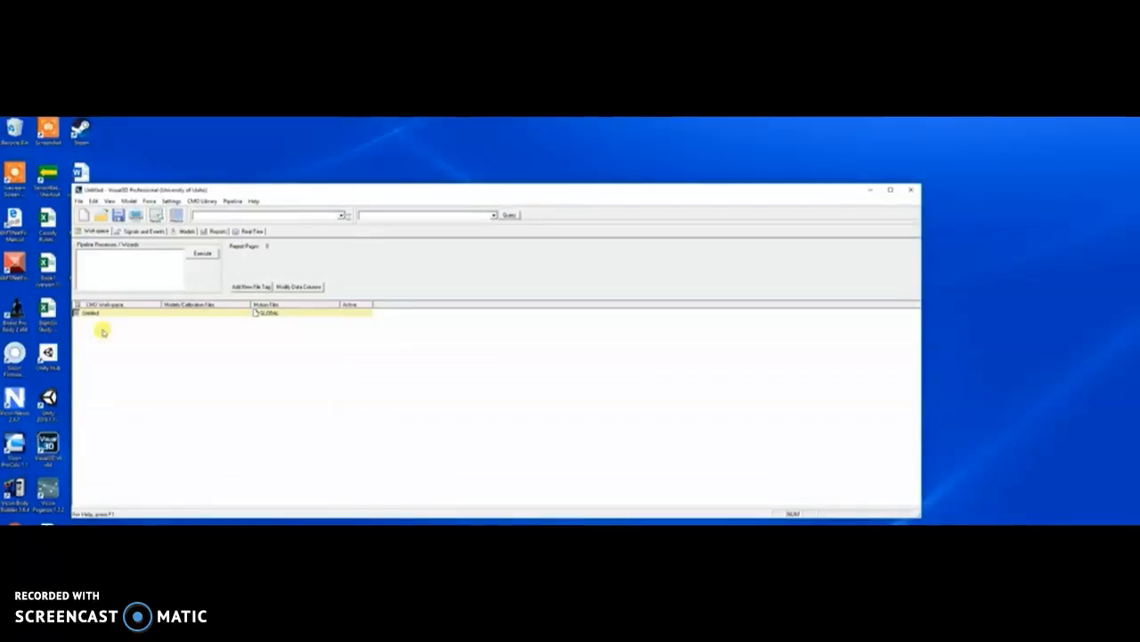
- Open the Pipeline Workshop and bring up the Open Main Pipeline browser for .v3s scripts
click(176, 216)
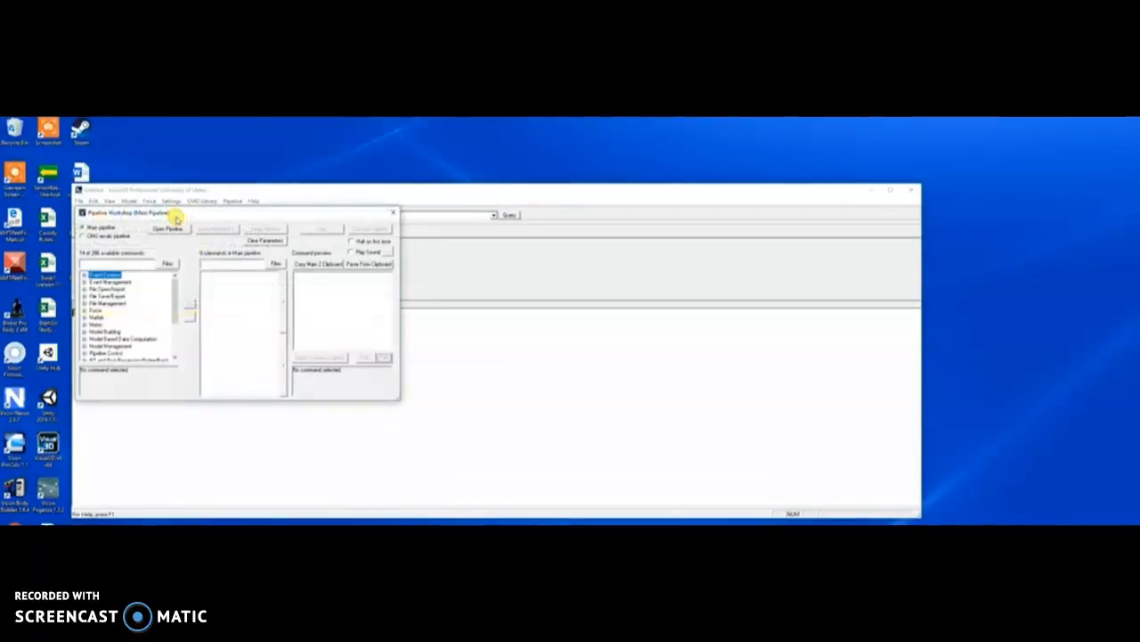
click(392, 214)
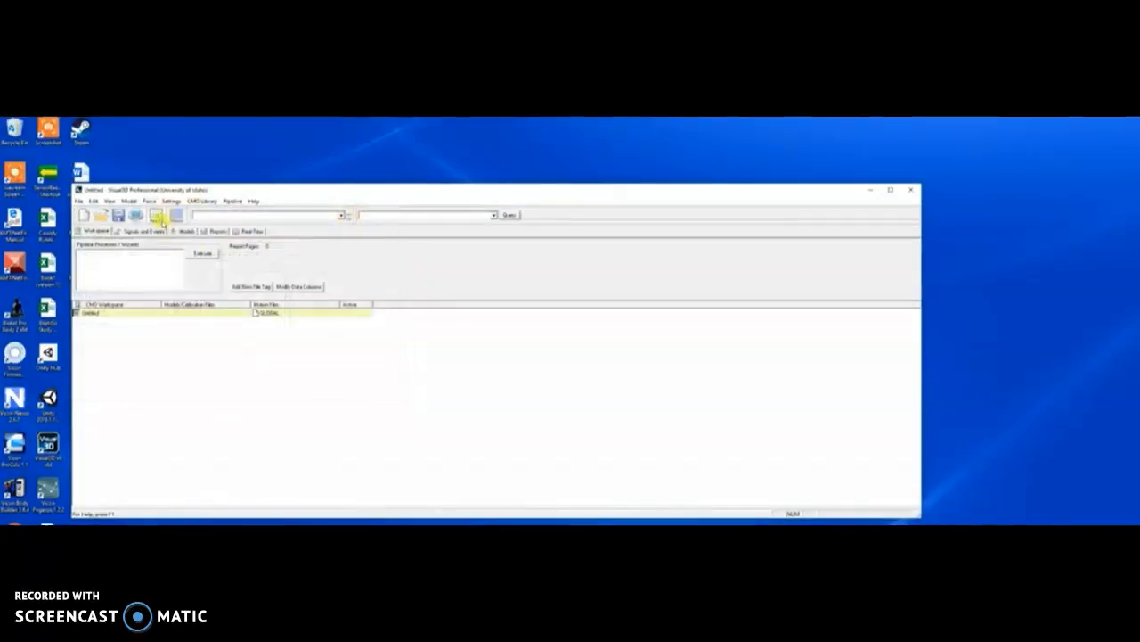
click(176, 216)
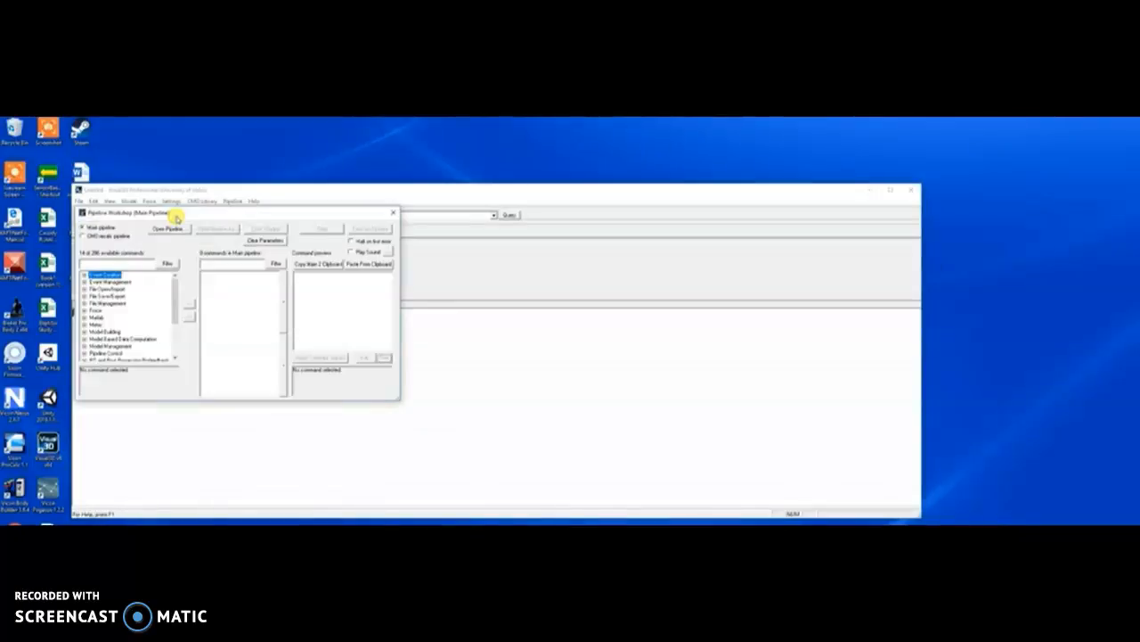
click(171, 229)
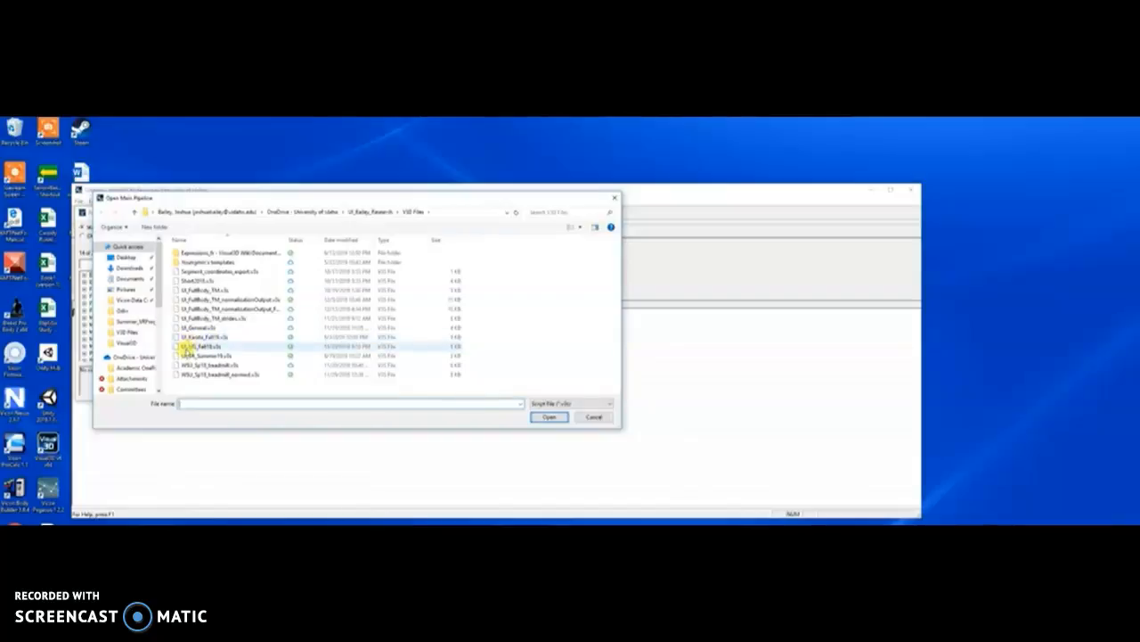
- Load UI_VR_Summer19.v3s as the main pipeline, from File_New through File_Save_As
click(190, 356)
click(191, 355)
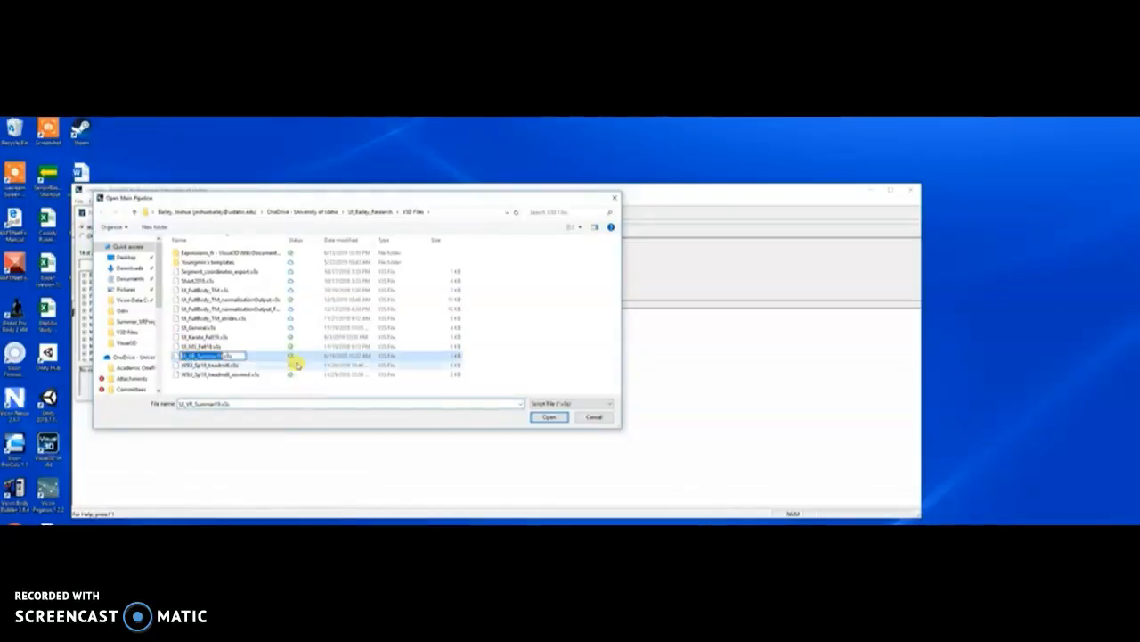
double_click(176, 356)
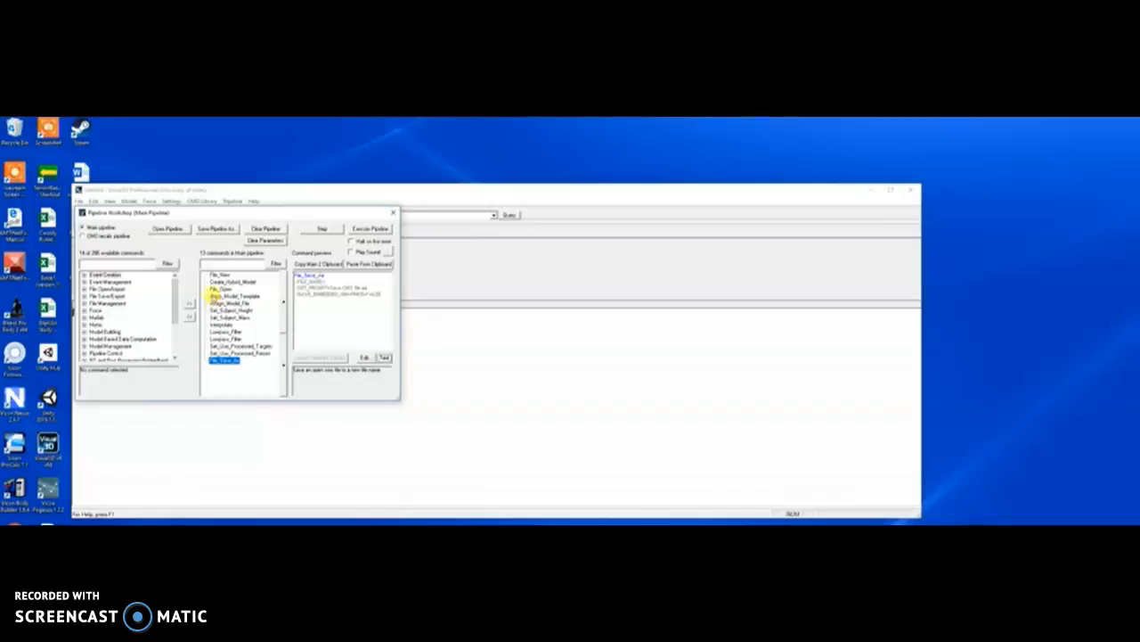
- Maximize the main window, centre the Pipeline Workshop, and run File_New to clear the workspace
drag(233, 218, 869, 230)
click(569, 201)
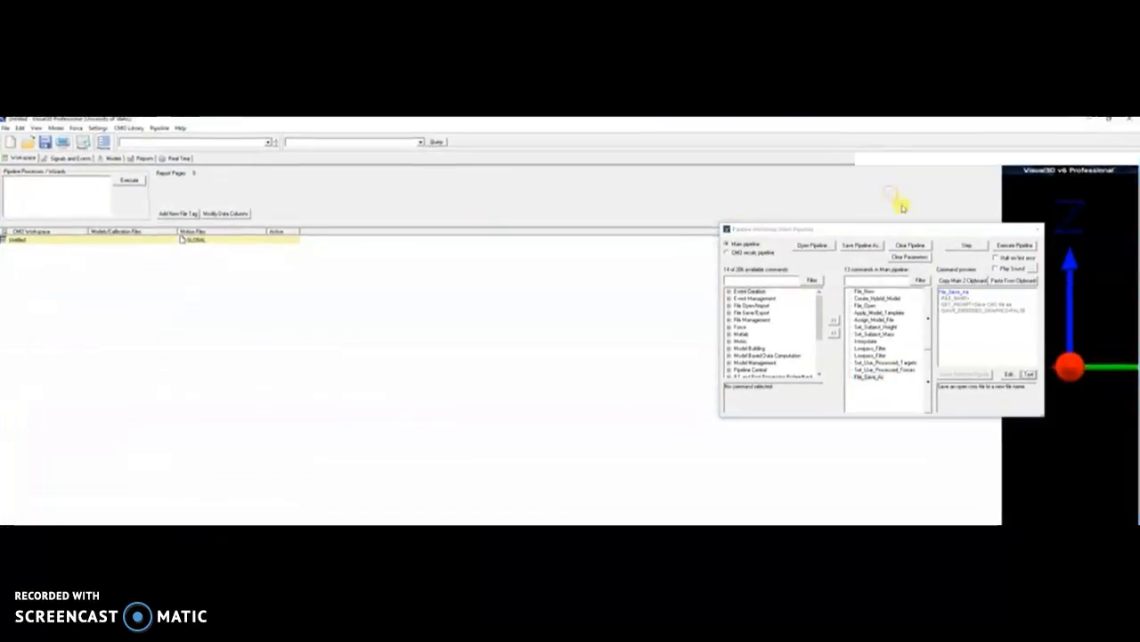
click(890, 190)
drag(910, 230, 635, 167)
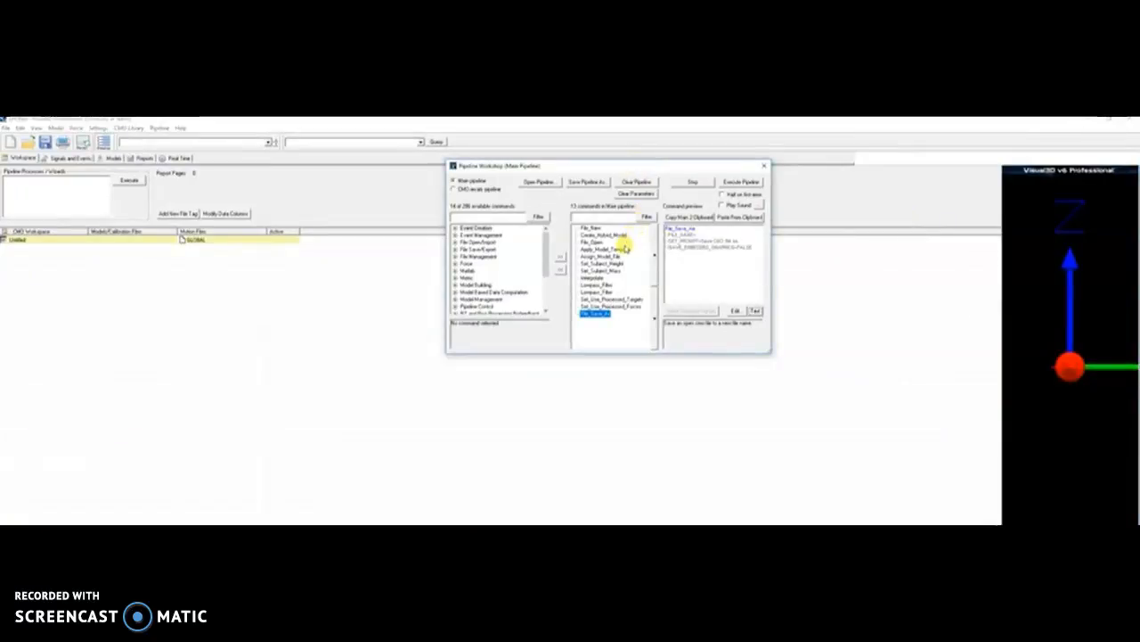
click(591, 228)
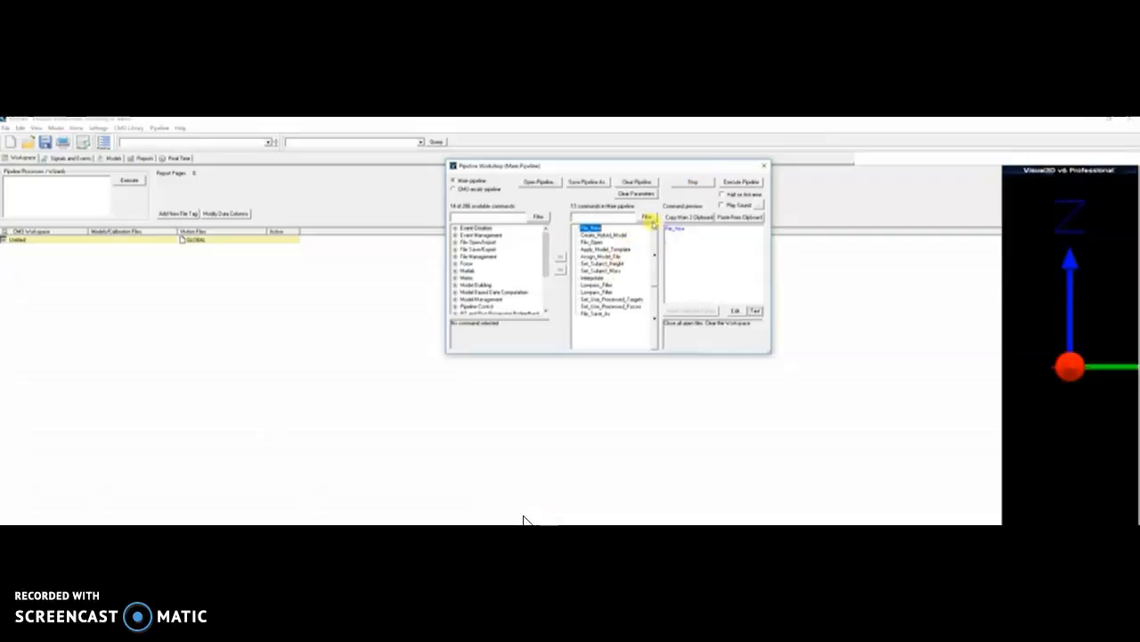
click(694, 181)
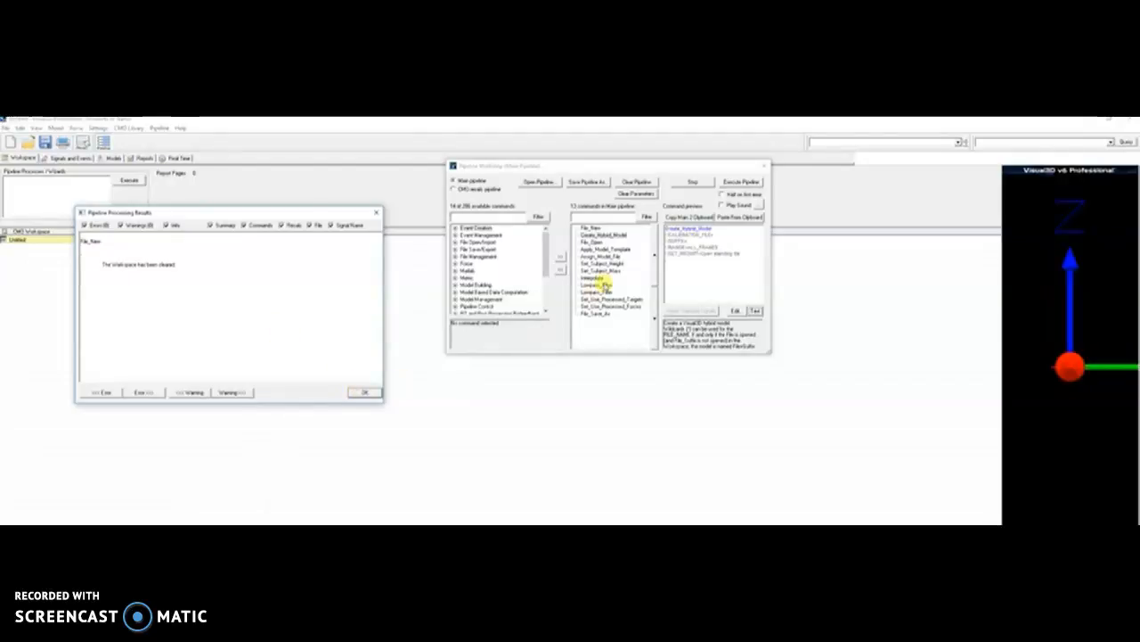
- Create the hybrid model from the Static_Cal2 standing trial and confirm the processing results
click(684, 182)
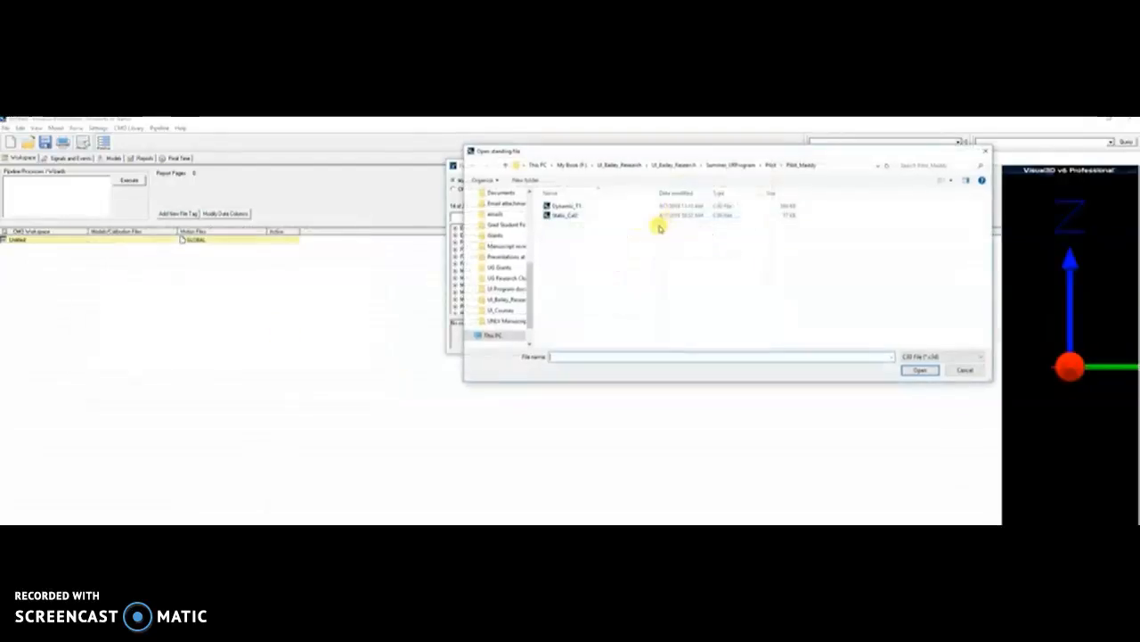
drag(642, 152, 541, 358)
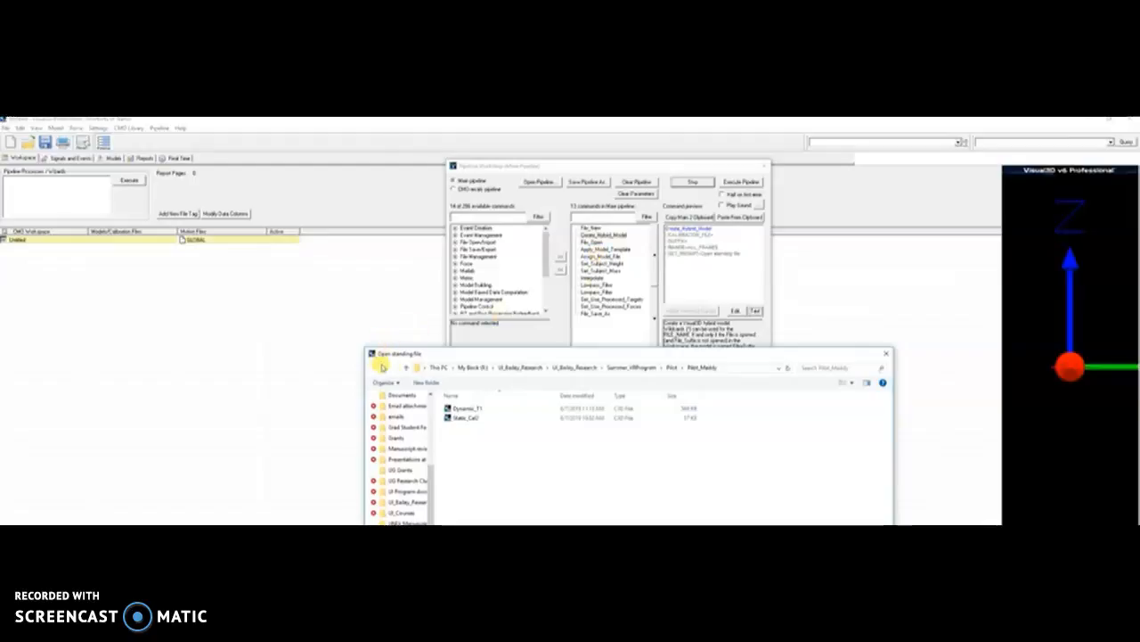
drag(428, 362, 431, 351)
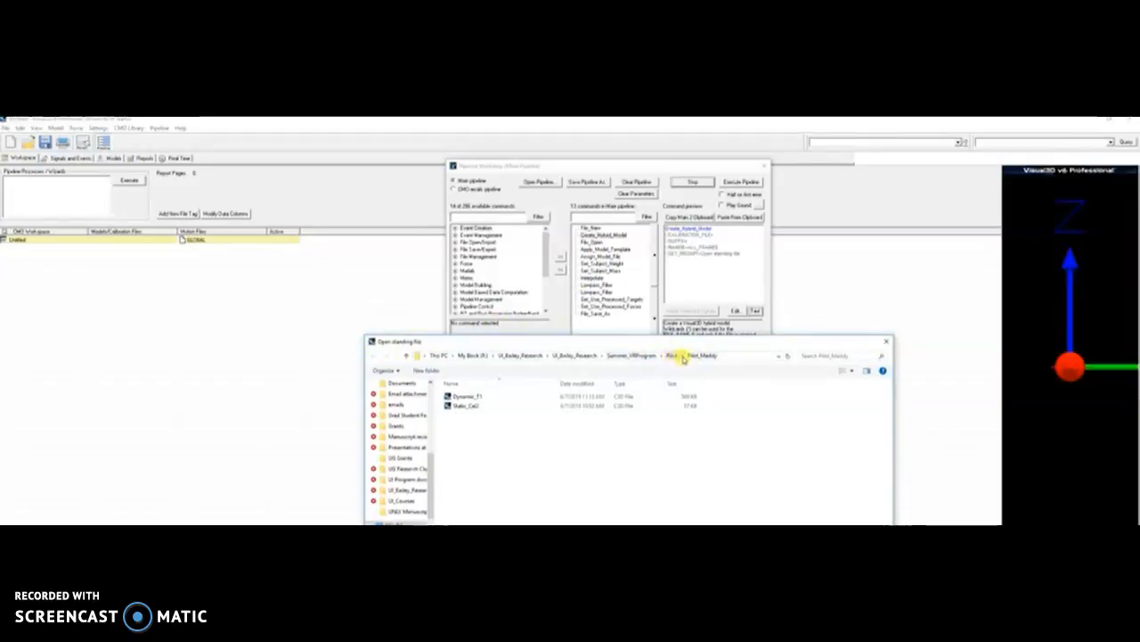
double_click(465, 406)
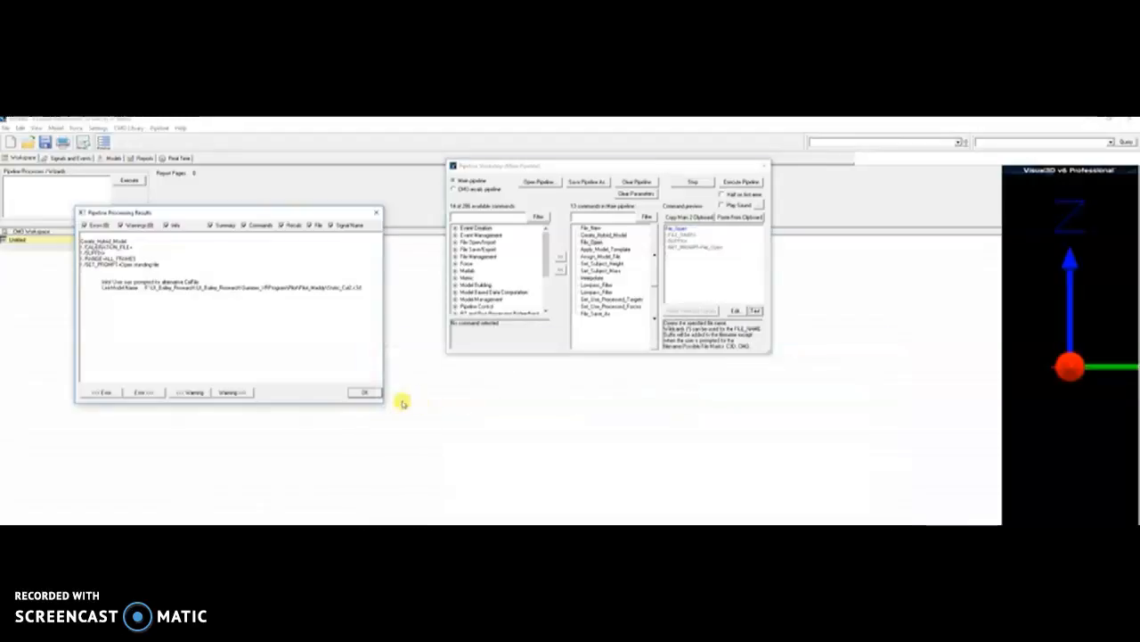
click(364, 392)
drag(508, 173, 816, 354)
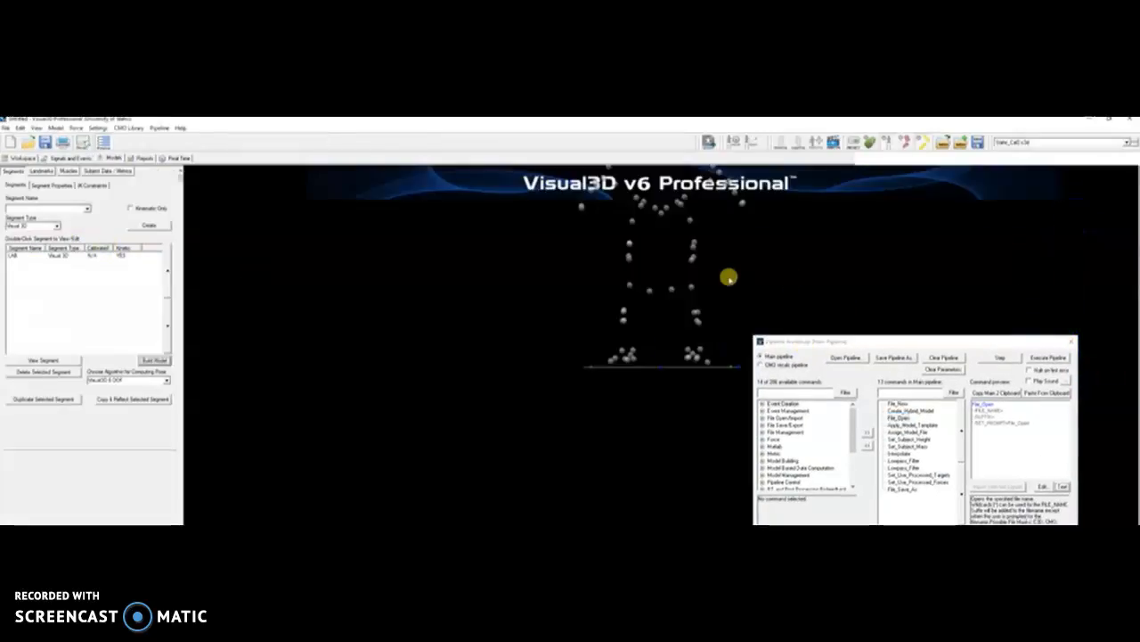
- Run File_Open to list the Dynamic and Static_Cal2 C3D files for the motion trial
mouse_move(696, 327)
middle_down()
mouse_move(645, 298)
mouse_move(692, 319)
middle_up()
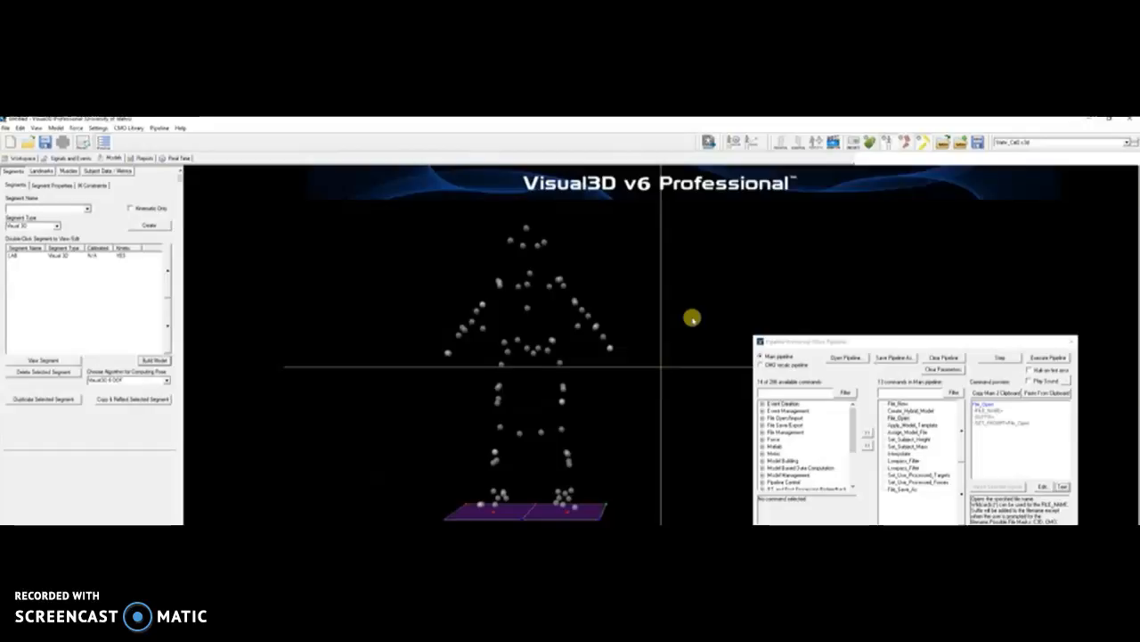
middle_drag(693, 318, 693, 318)
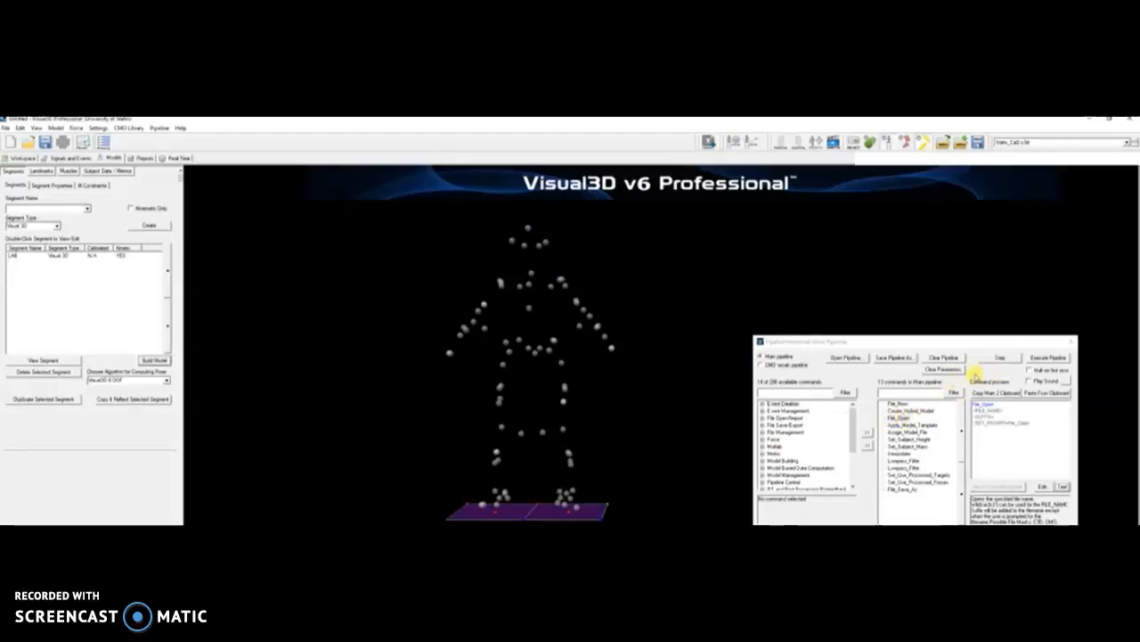
click(993, 357)
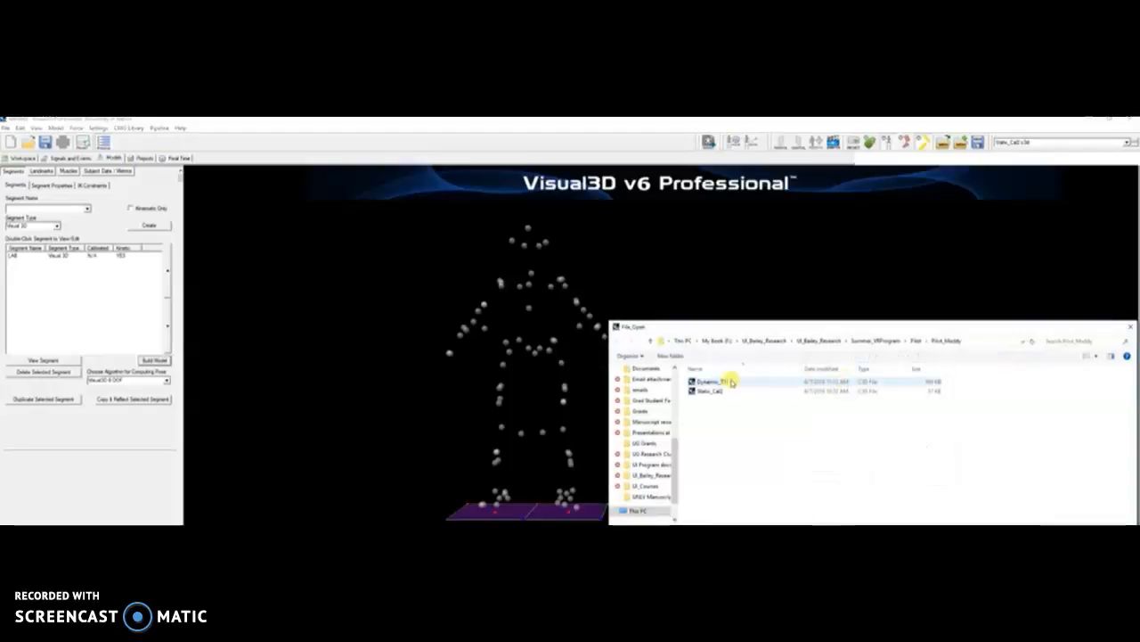
- Open Dynamic_T1.c3d as the motion trial and confirm the processing results
double_click(713, 381)
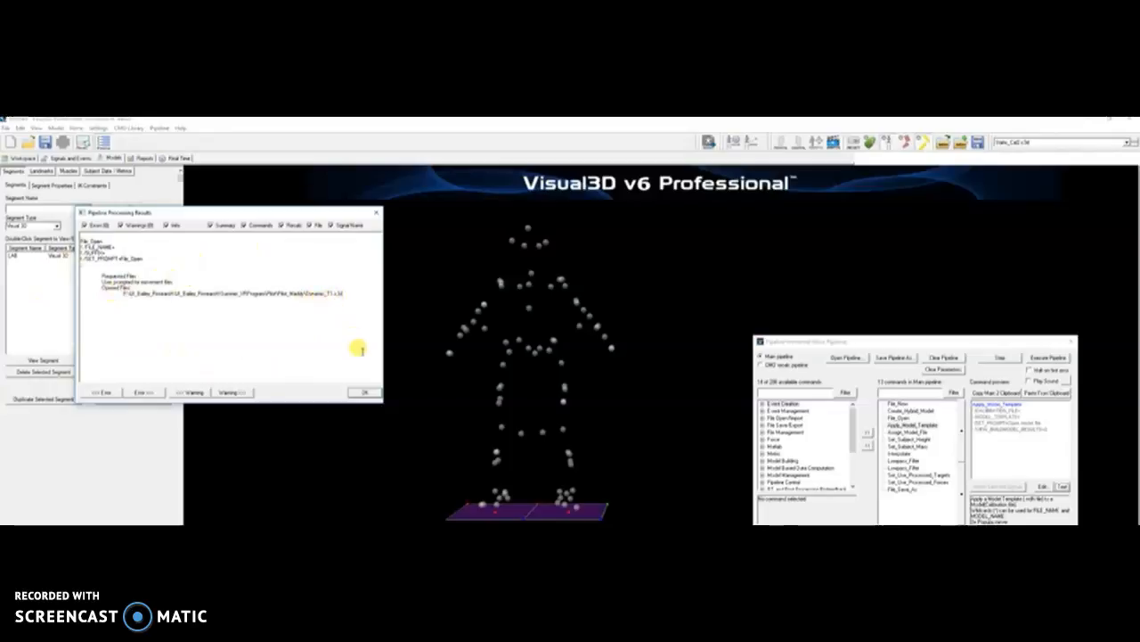
click(362, 392)
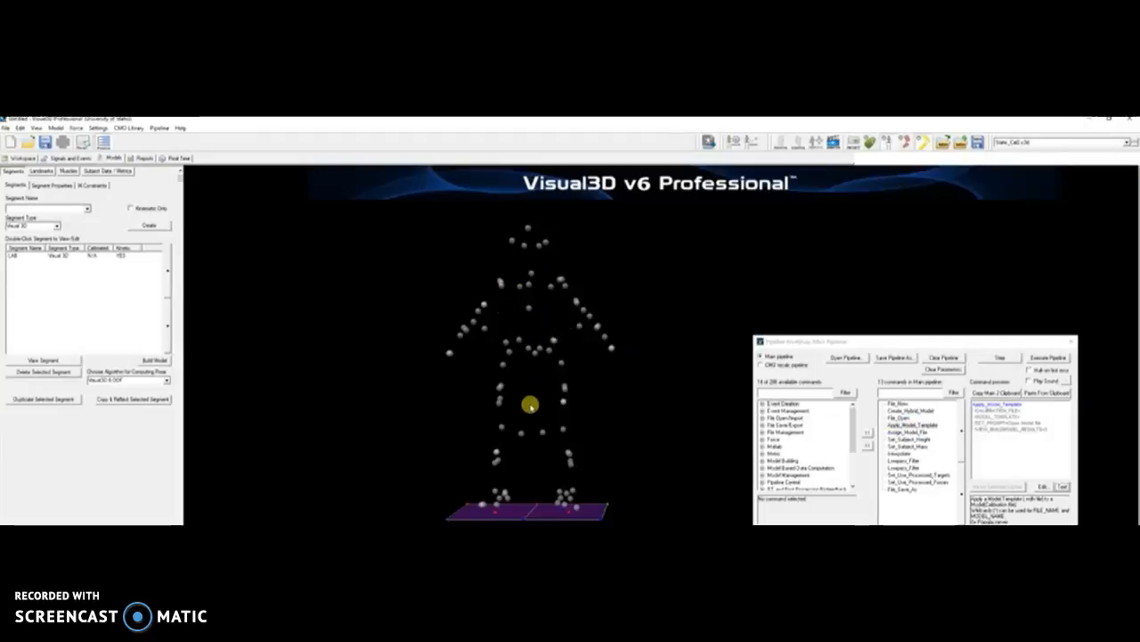
mouse_move(606, 408)
mouse_down()
mouse_move(547, 412)
mouse_move(615, 412)
mouse_up()
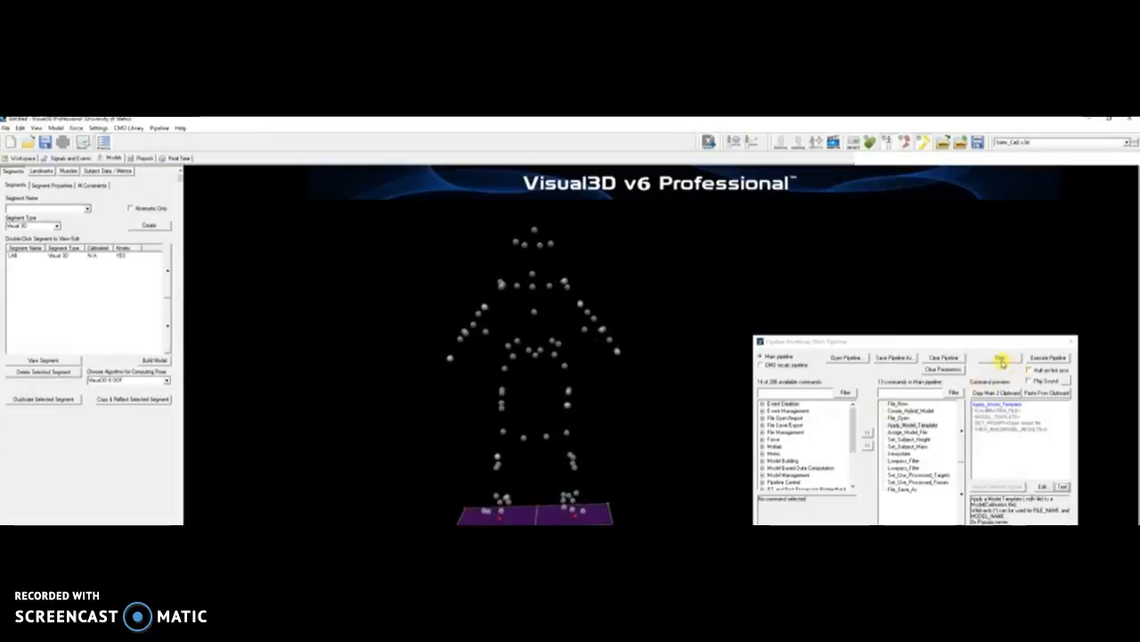
- Apply the VR_Summer18.mdh model template to build the calibrated skeleton
click(1000, 358)
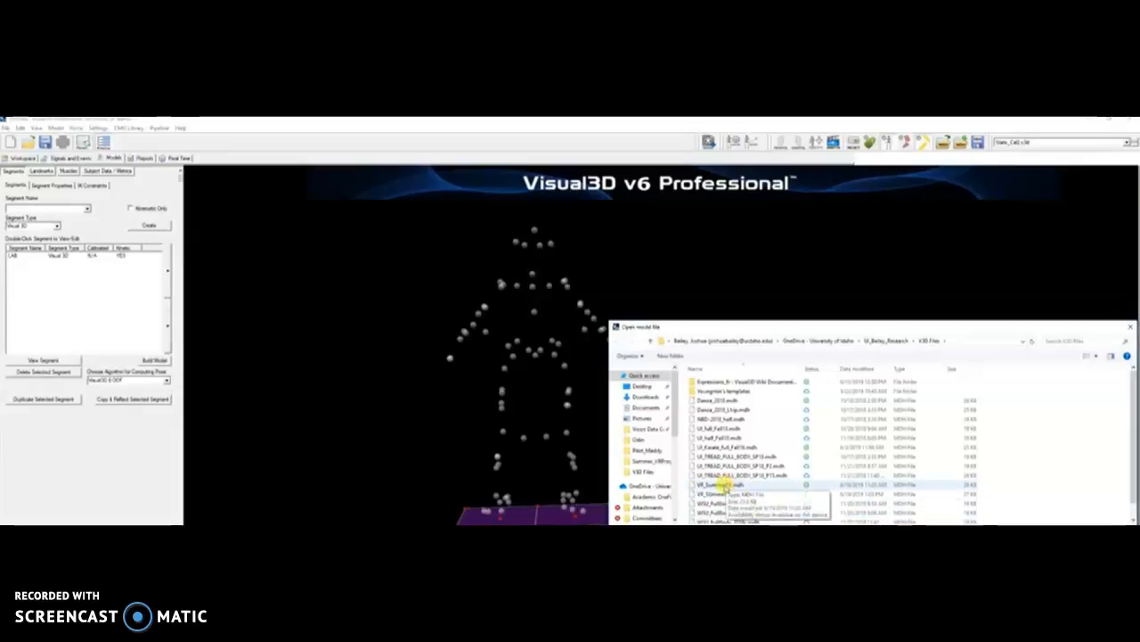
double_click(724, 486)
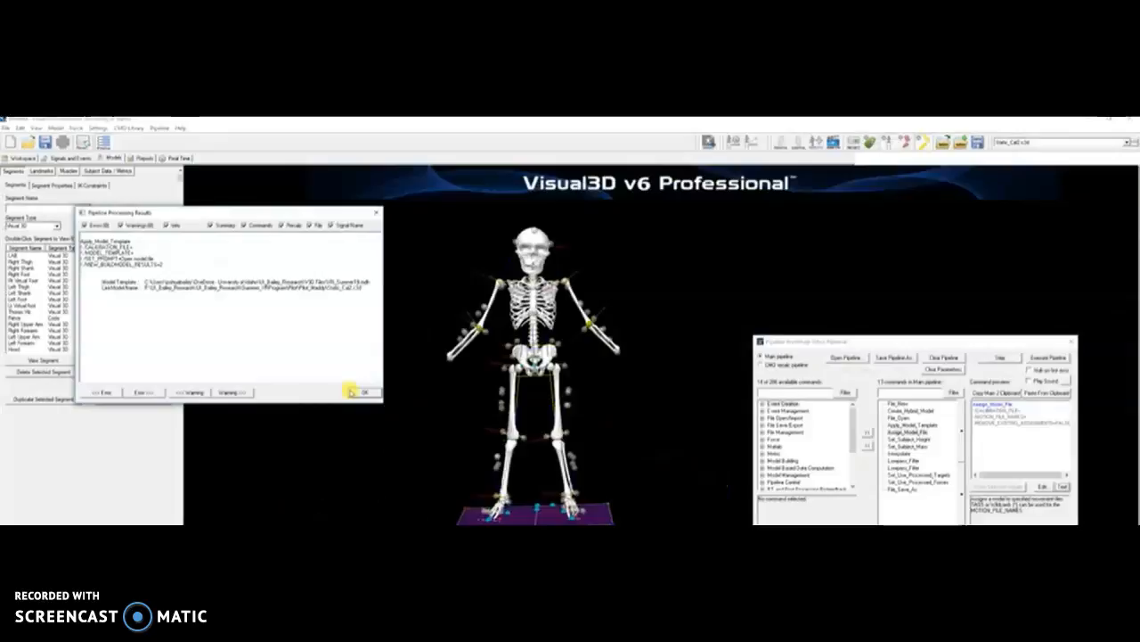
click(357, 392)
- Orbit and zoom around the skeleton, then switch the display from bones to stick-figure segments
drag(597, 398, 581, 431)
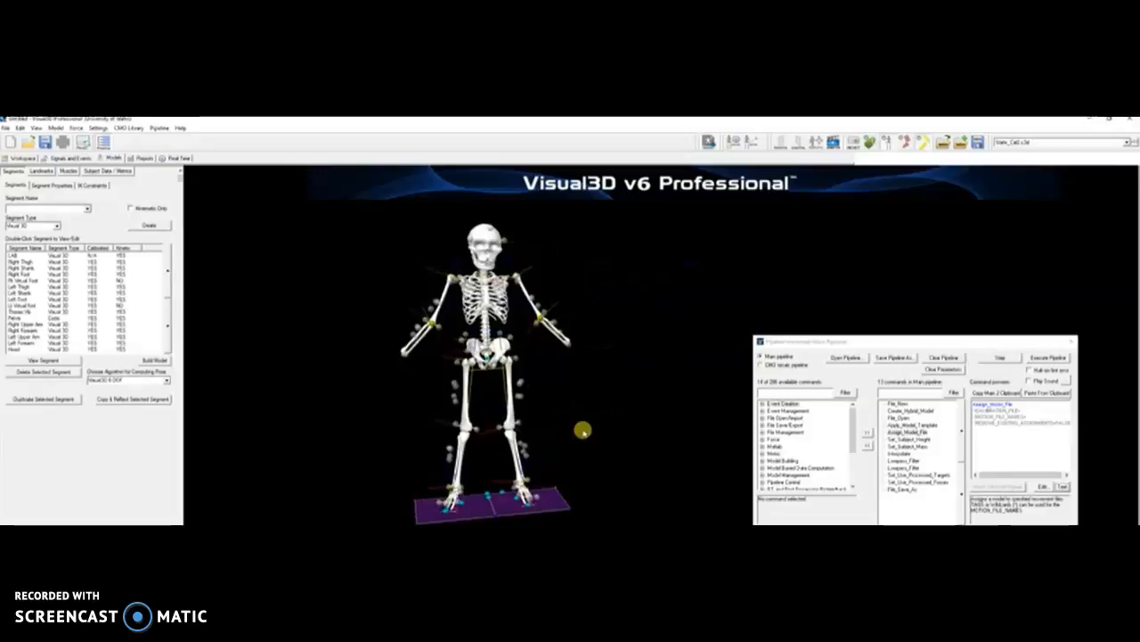
right_drag(471, 405, 468, 414)
drag(501, 424, 449, 441)
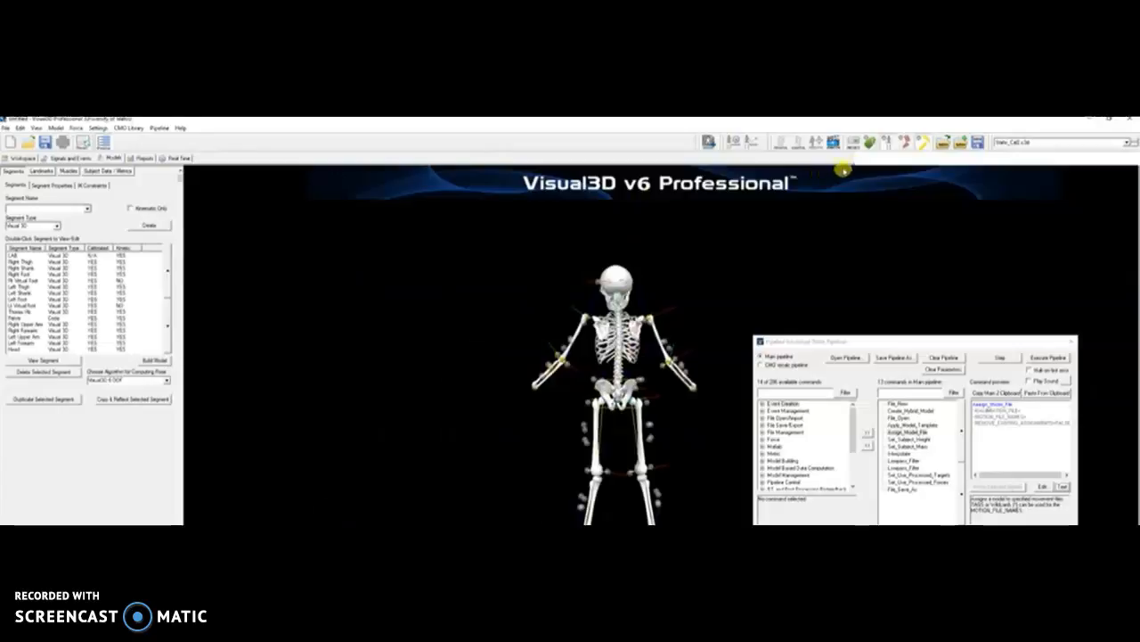
click(886, 145)
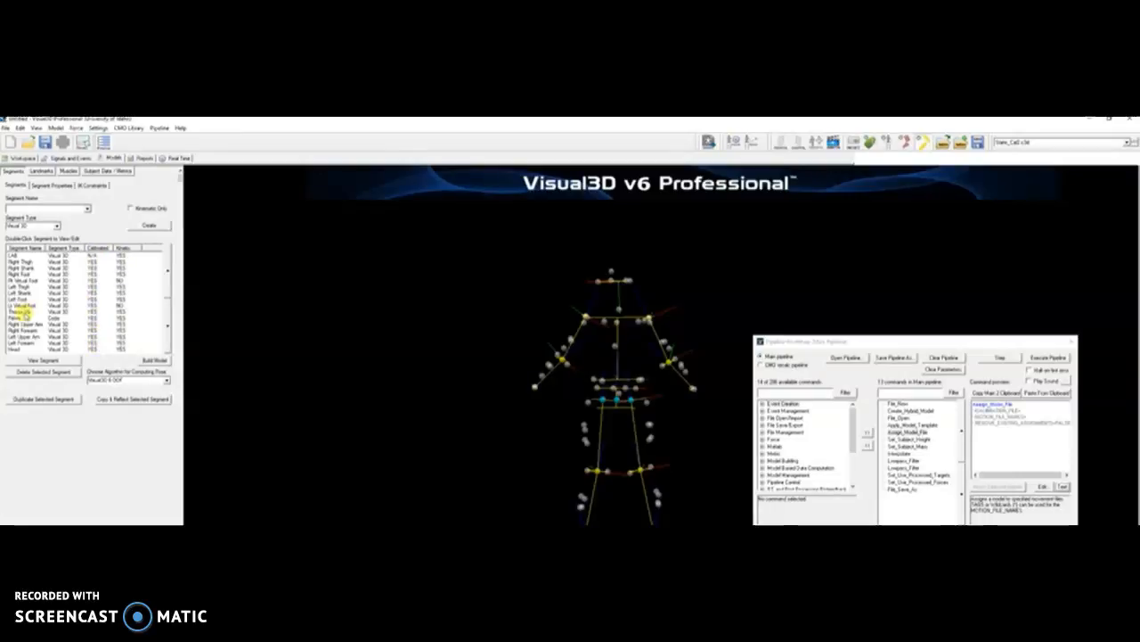
- Open the Lt Virtual Foot segment's tab showing its joint and tracking-target settings
double_click(20, 307)
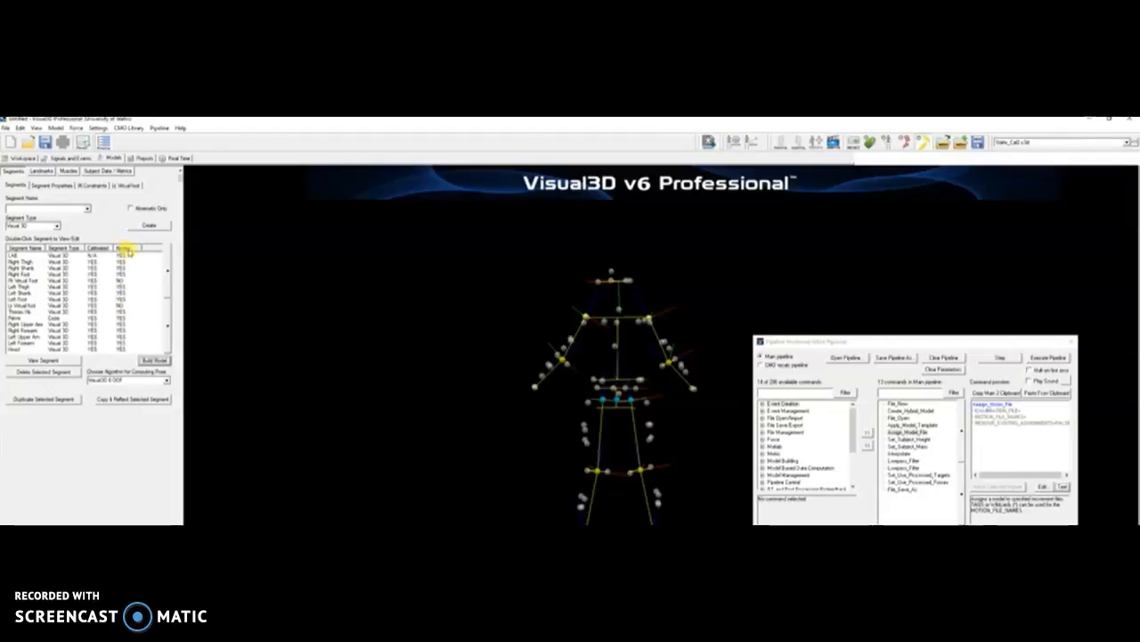
click(126, 185)
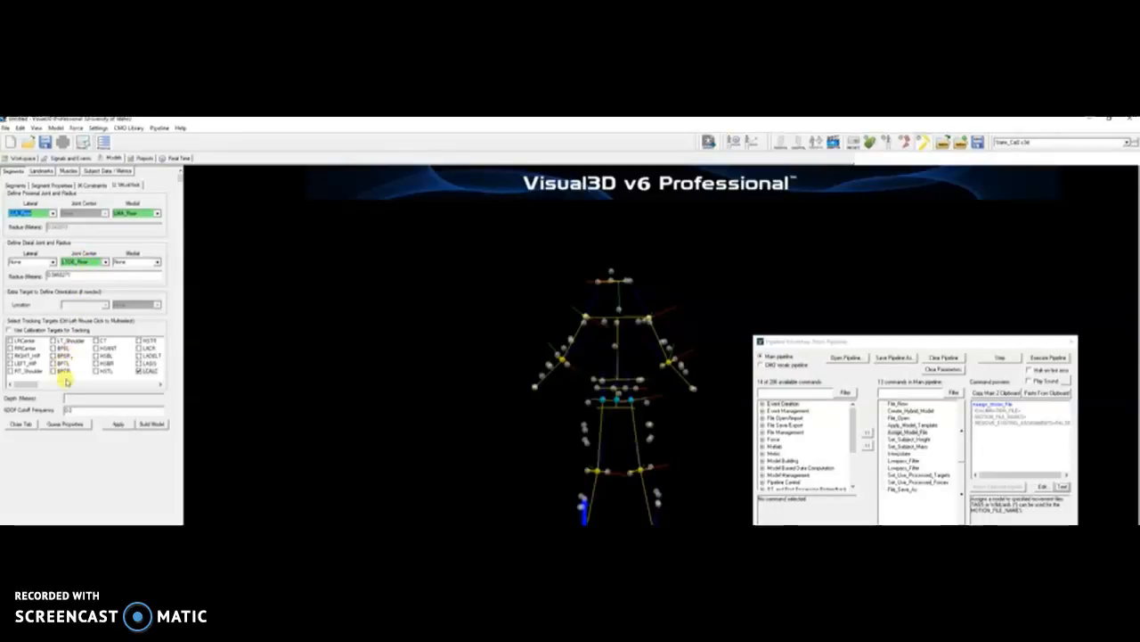
- Review Lt Virtual Foot tracking targets, turn bones back on, and return to the Workspace tab
drag(27, 383, 51, 384)
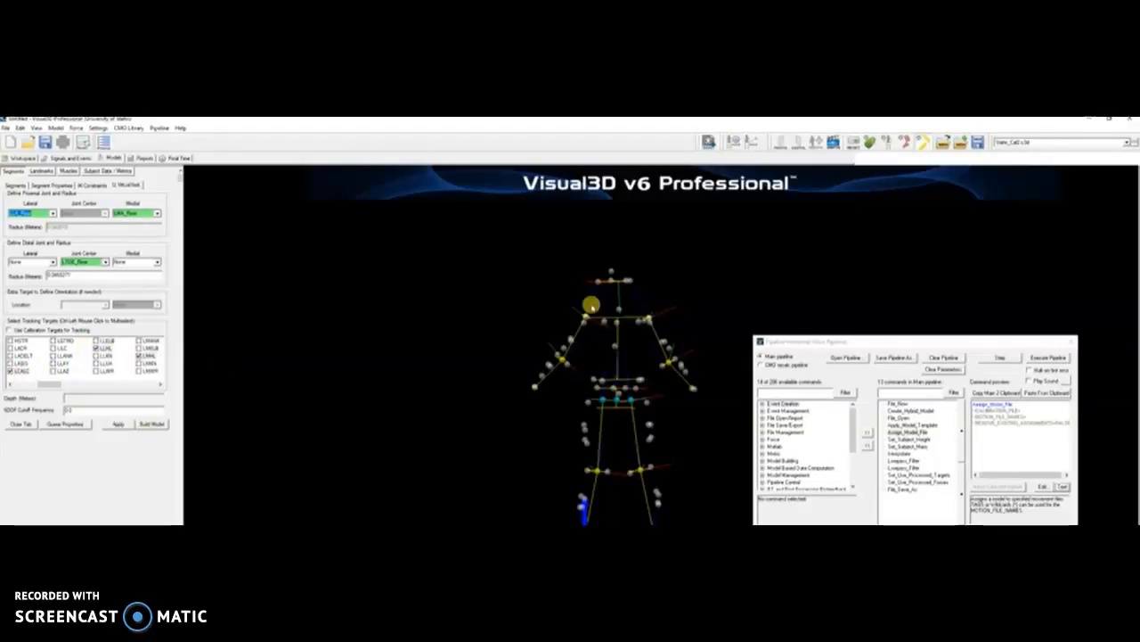
click(889, 142)
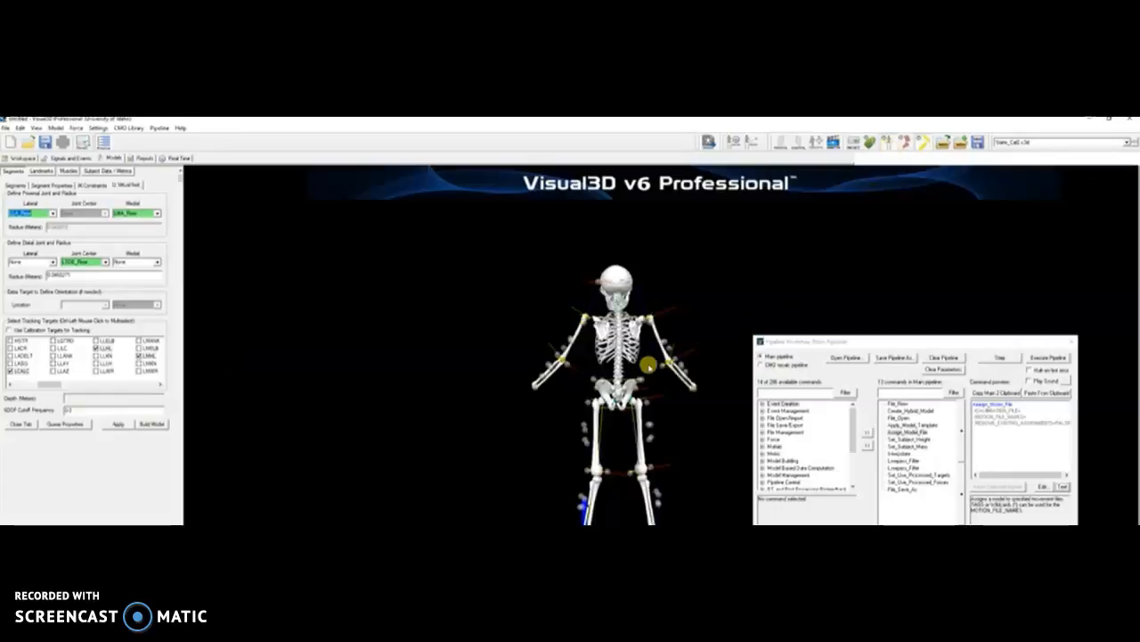
drag(669, 387, 573, 386)
drag(401, 380, 475, 382)
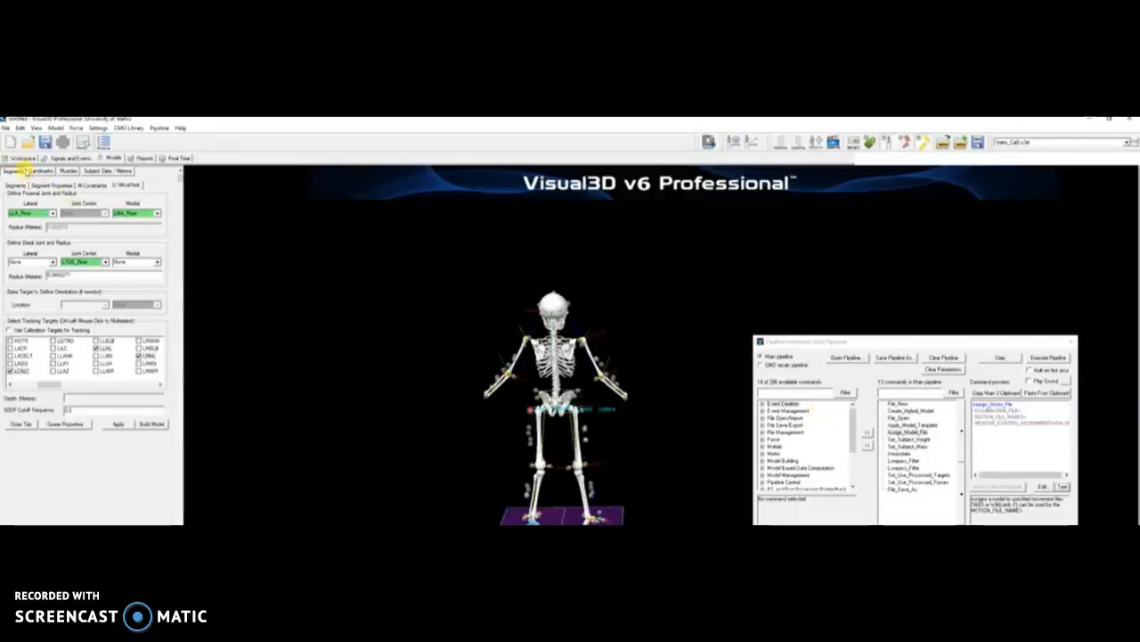
click(20, 157)
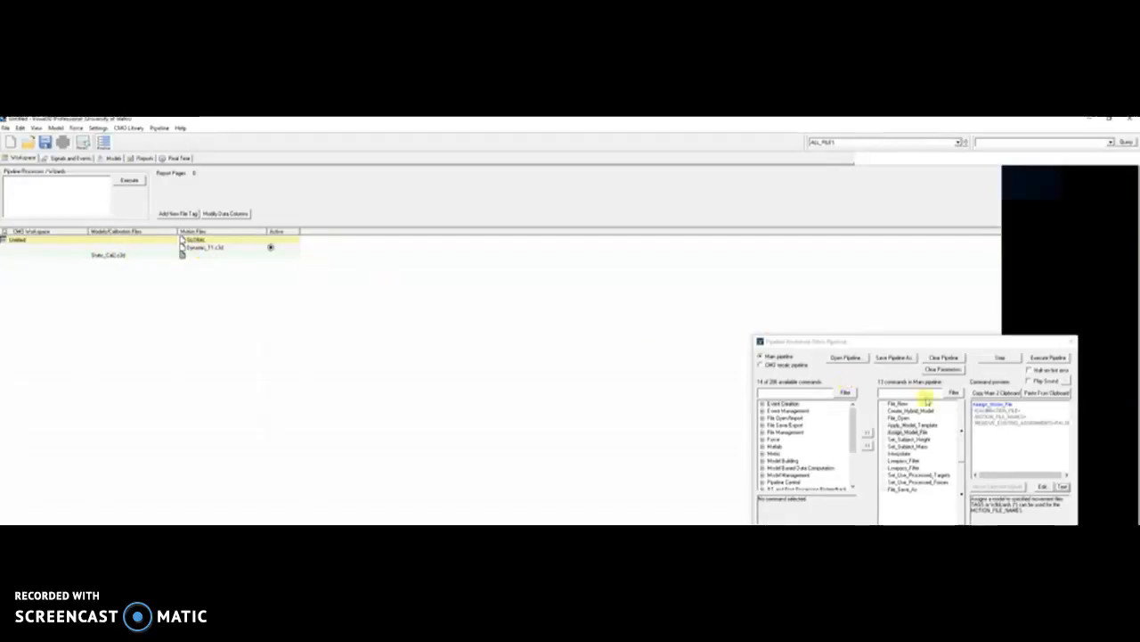
- Run the Assign_Motion_File step to assign Static_Cal2.c3d to the Dynamic_T1.c3d trial
click(907, 432)
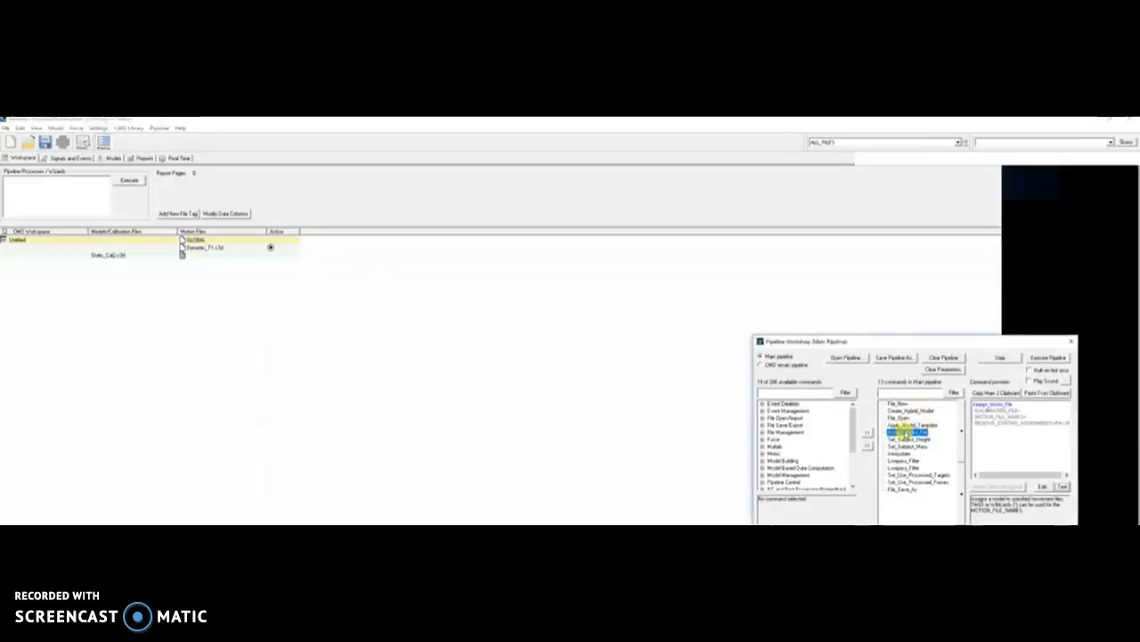
click(1002, 359)
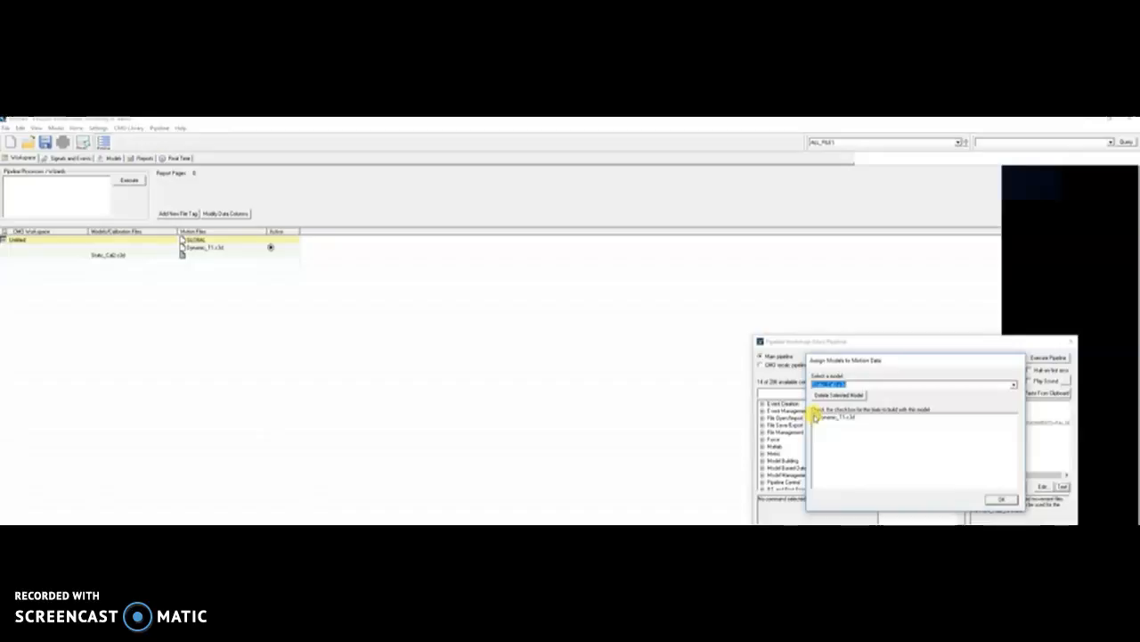
click(816, 416)
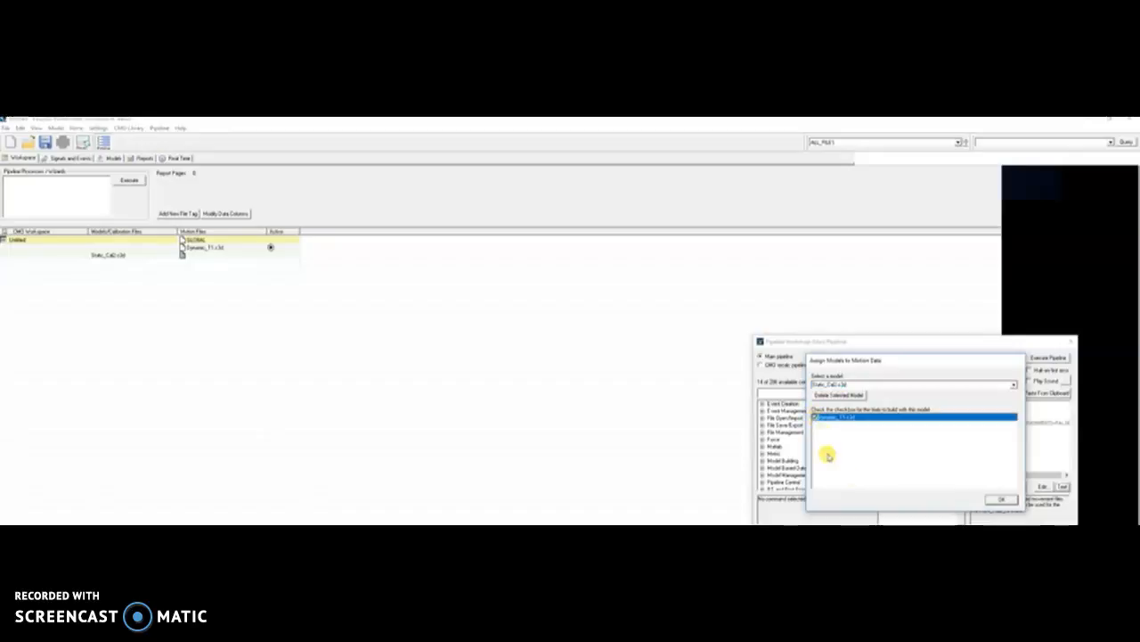
click(1000, 499)
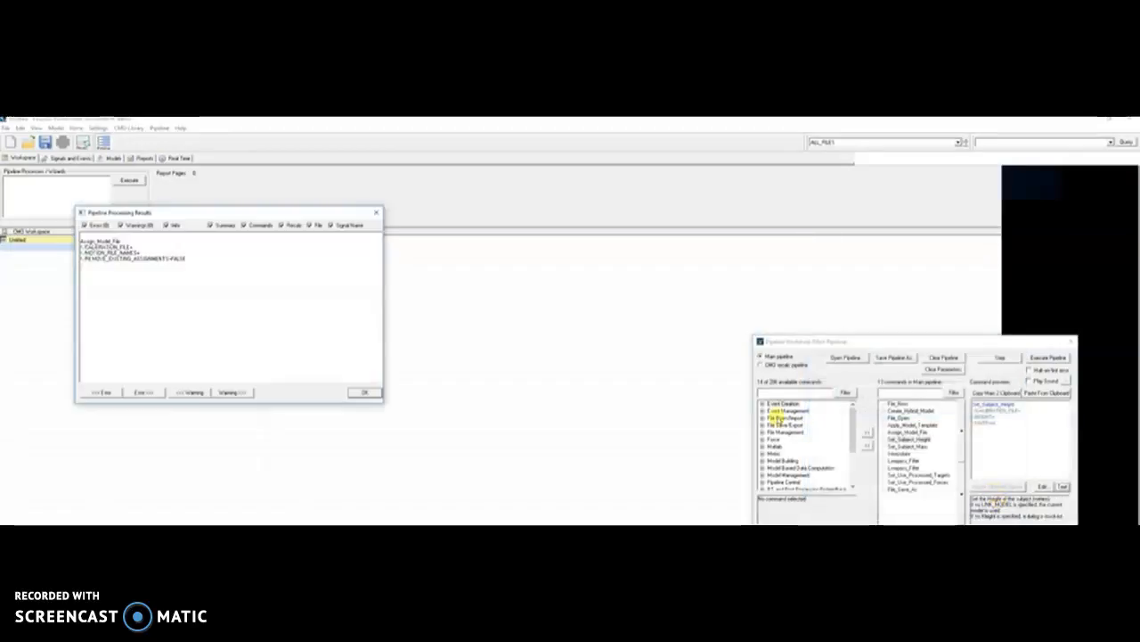
click(364, 393)
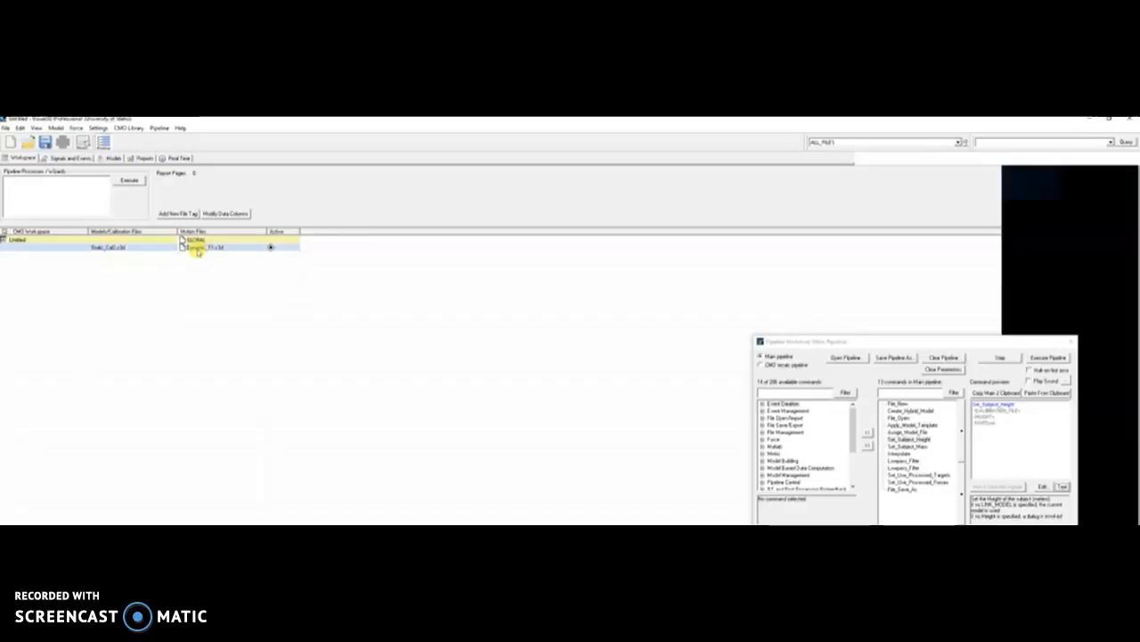
- Open Dynamic_T1.c3d in Signals and Events and widen the 3D view around the skeleton
double_click(195, 250)
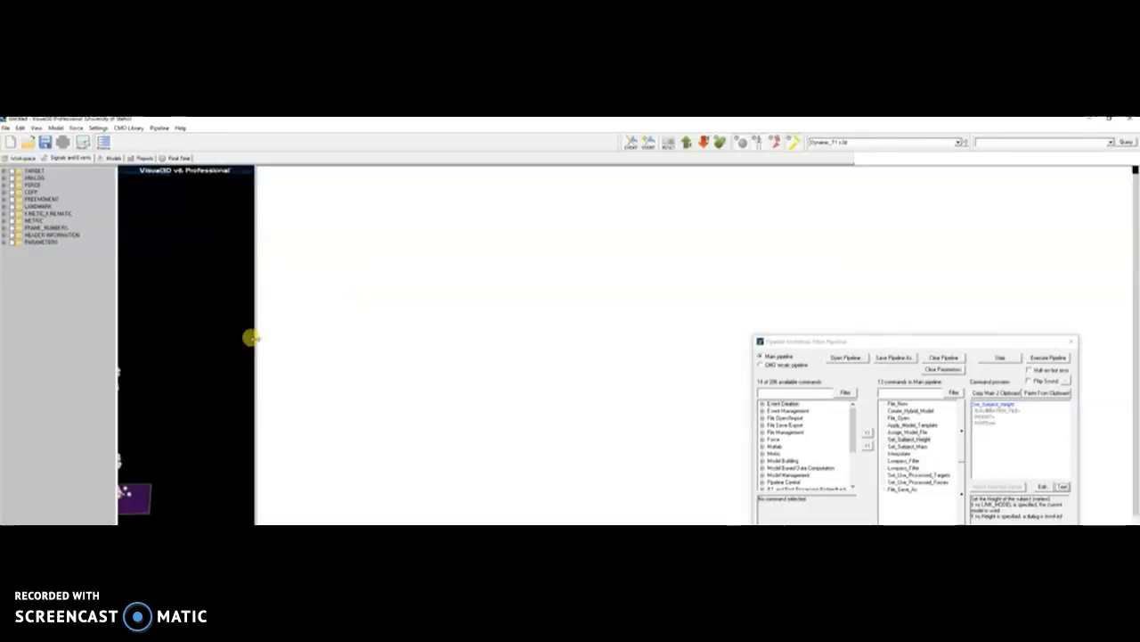
drag(254, 339, 722, 378)
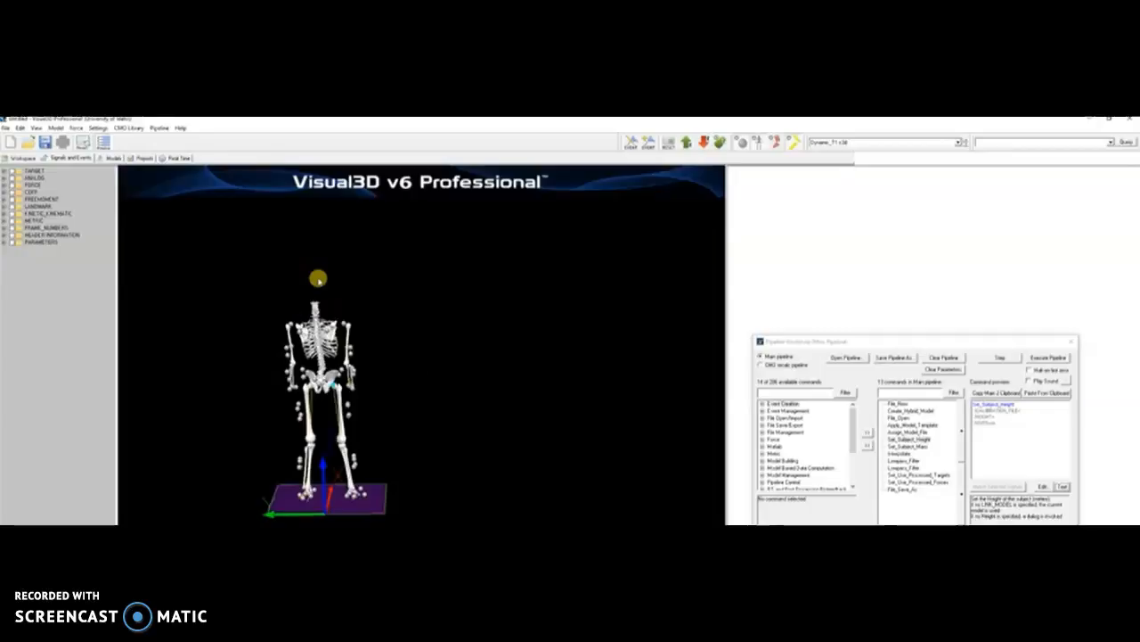
drag(255, 298, 295, 328)
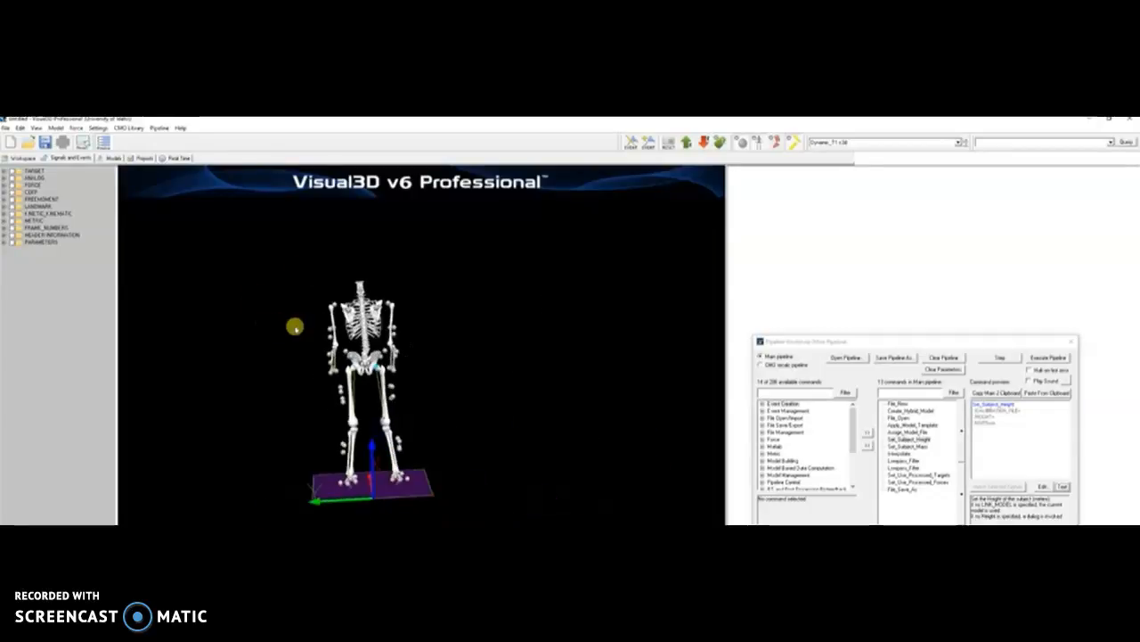
- Rotate and zoom around the skeleton, then select the Set_Subject_Height pipeline step
drag(357, 283, 451, 293)
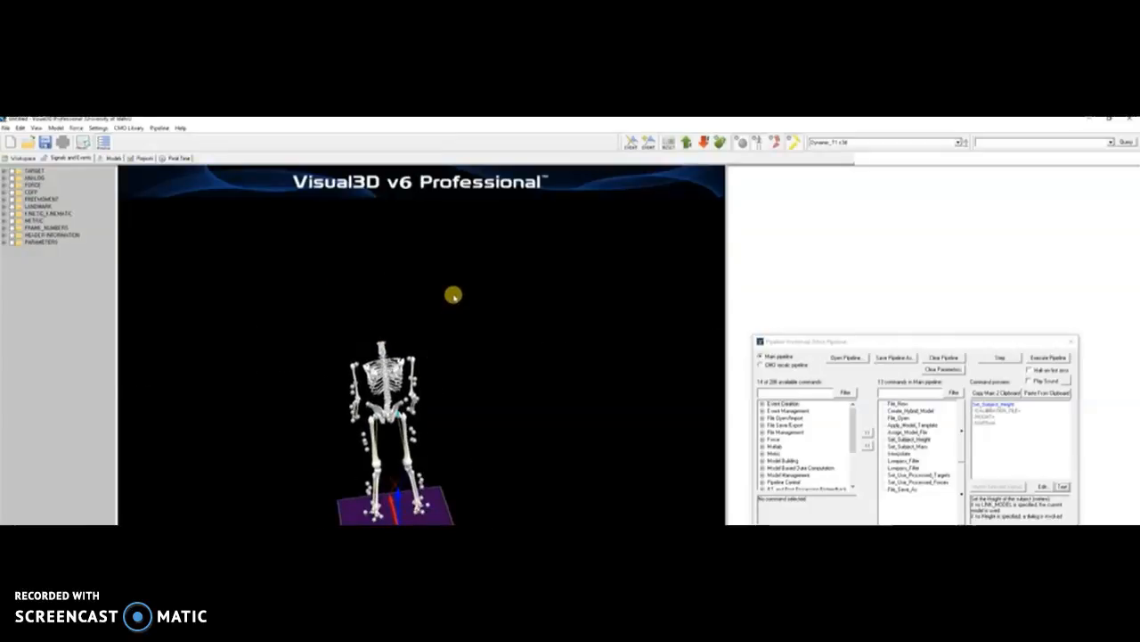
scroll(454, 296, up, 2)
drag(452, 390, 454, 366)
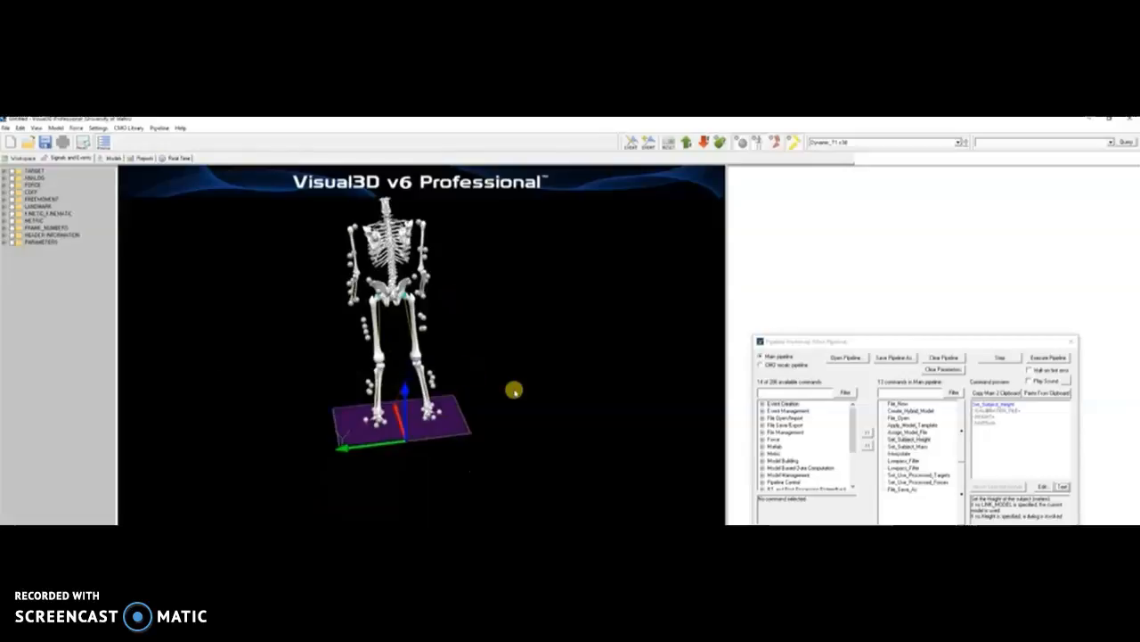
mouse_move(514, 389)
mouse_down()
mouse_move(514, 413)
mouse_move(514, 401)
mouse_up()
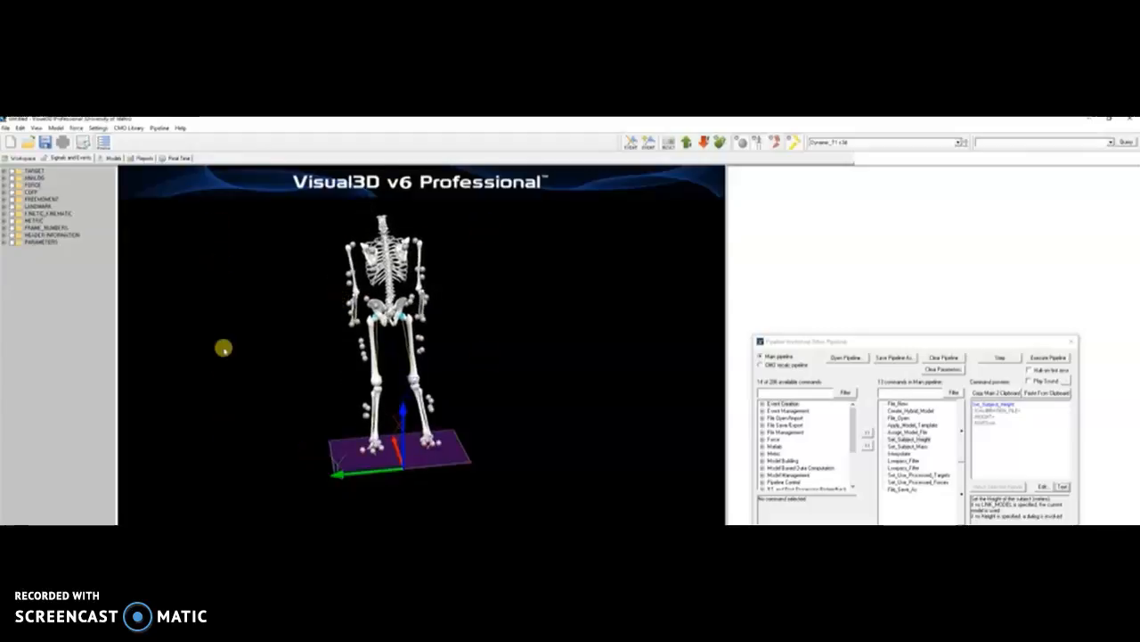
drag(280, 369, 319, 353)
drag(406, 285, 297, 308)
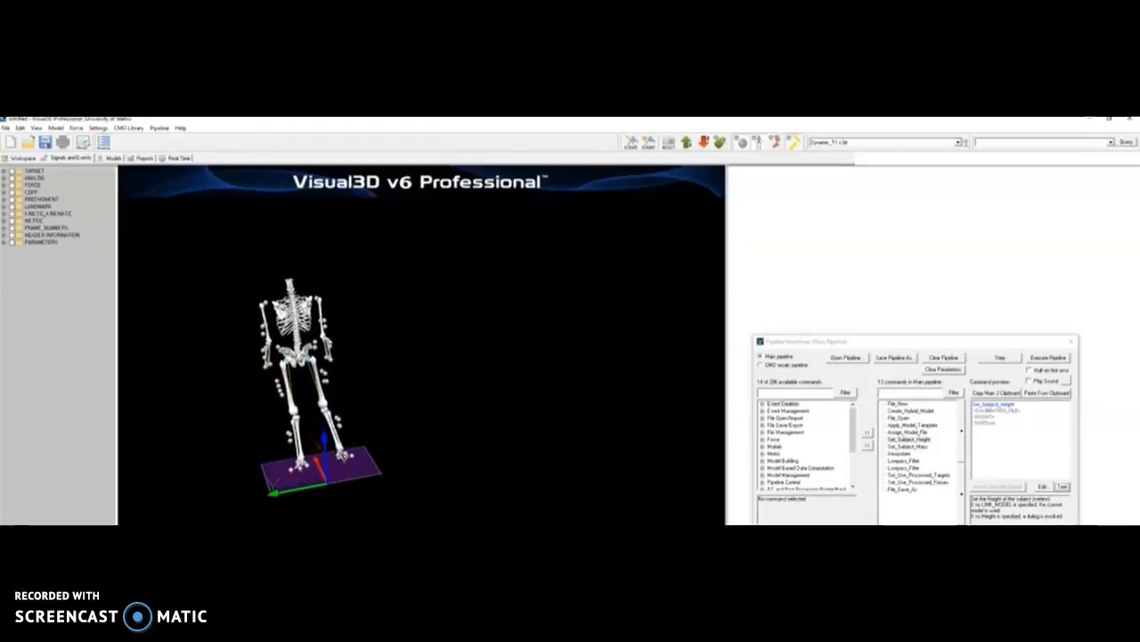
click(926, 439)
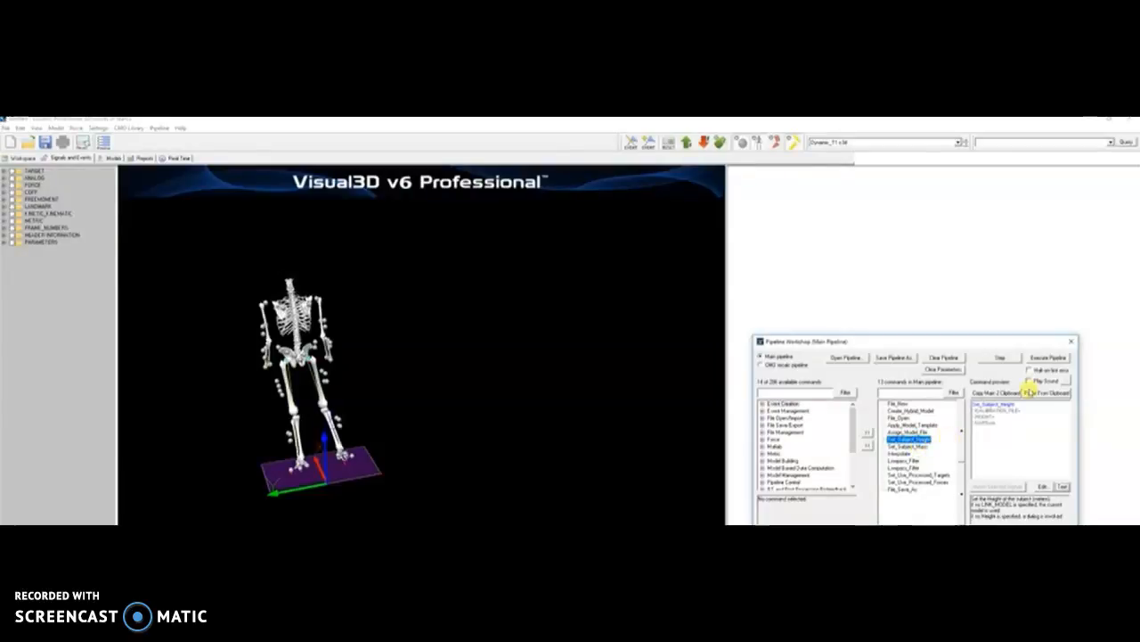
- Run Set_Subject_Height, skipping the height entry and dismissing the invalid-height report
click(995, 357)
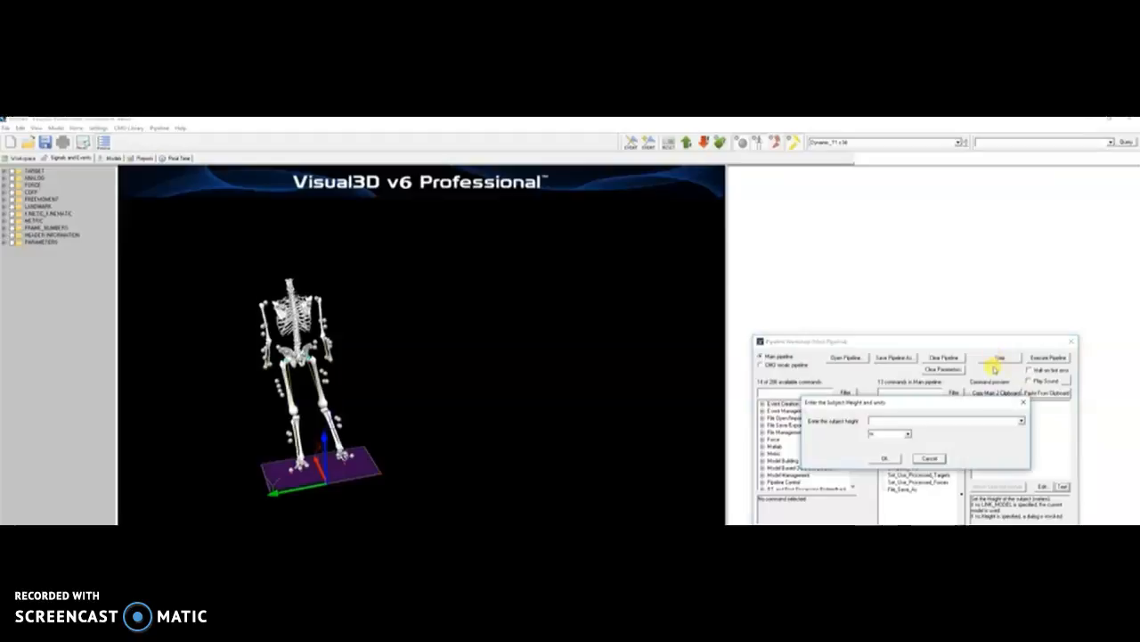
drag(960, 395, 664, 381)
drag(739, 382, 547, 307)
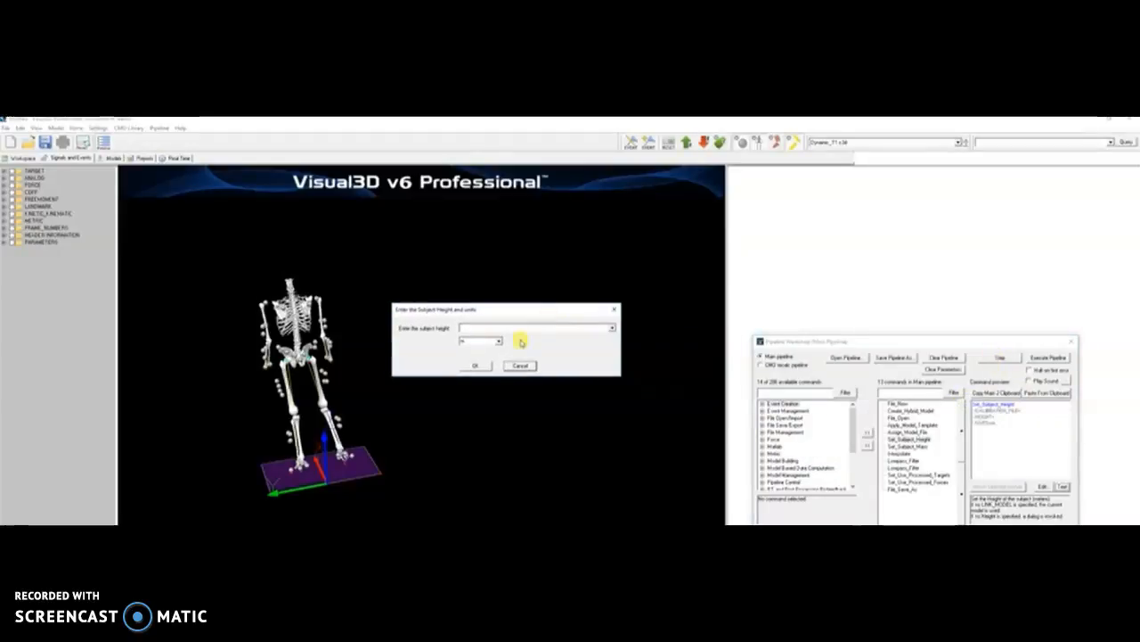
click(499, 341)
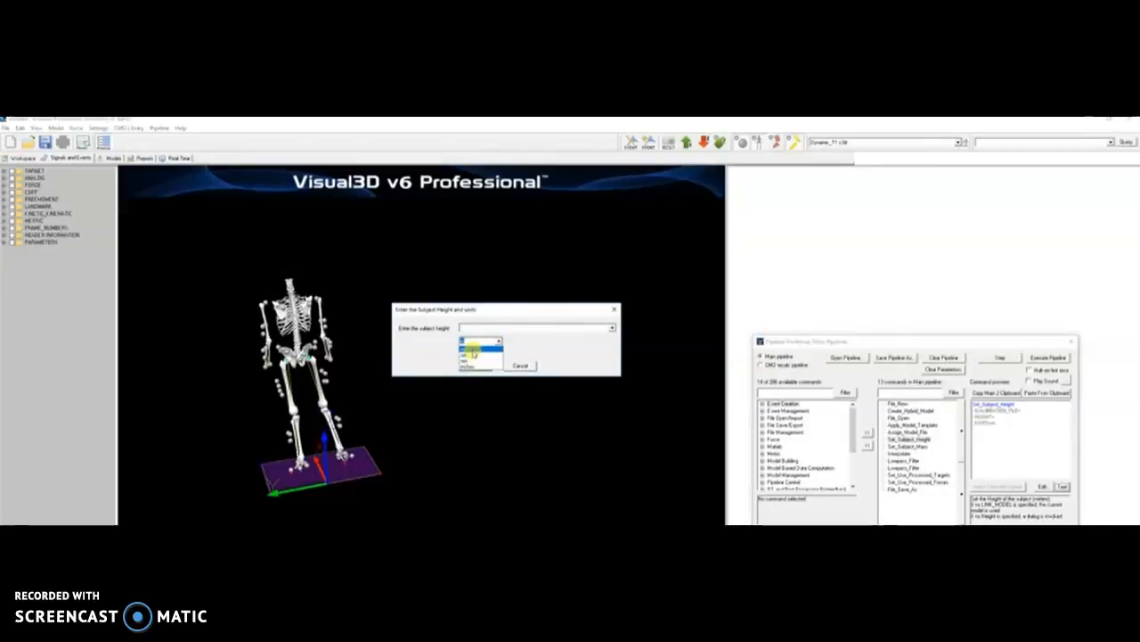
click(473, 354)
click(520, 365)
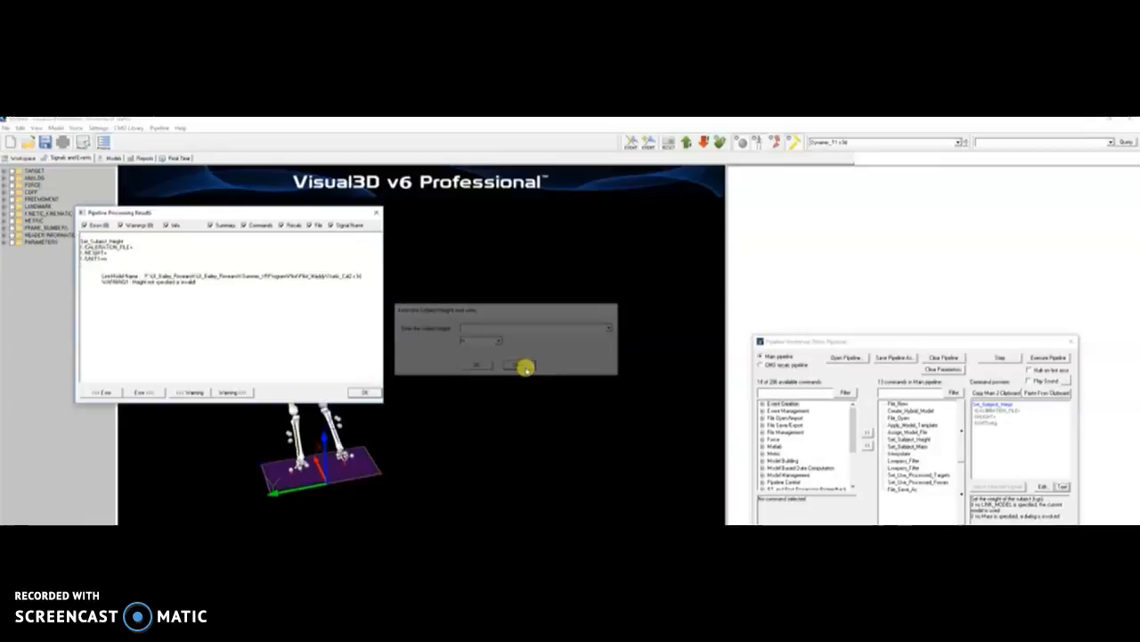
click(364, 395)
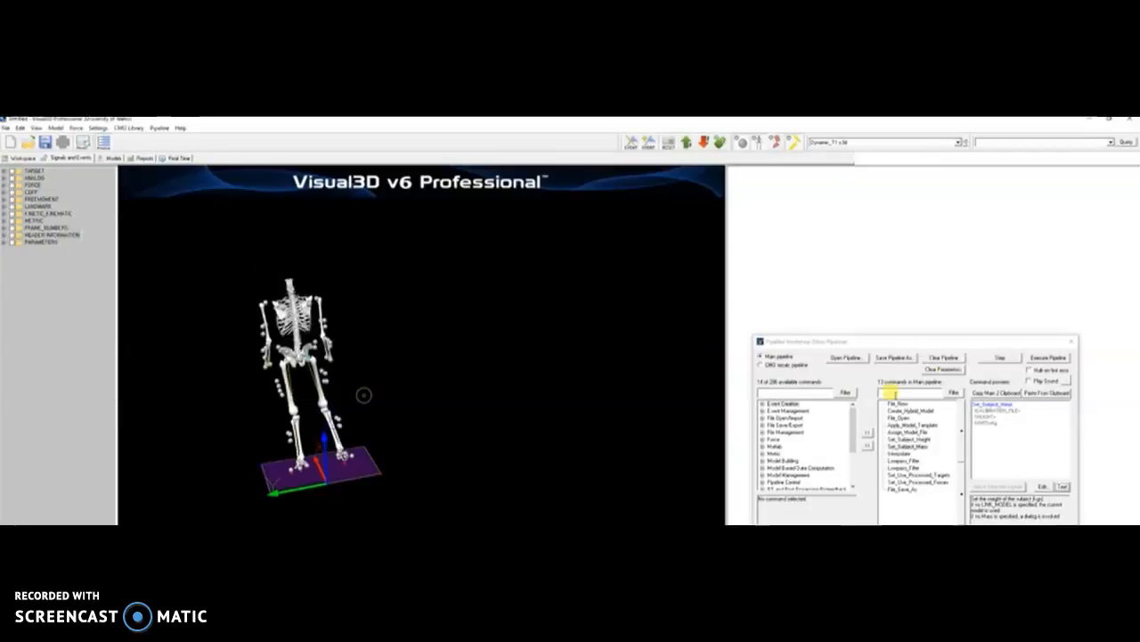
- Run Set_Subject_Mass, dismiss the weight warning, and step on through to File_Save_As
click(1010, 359)
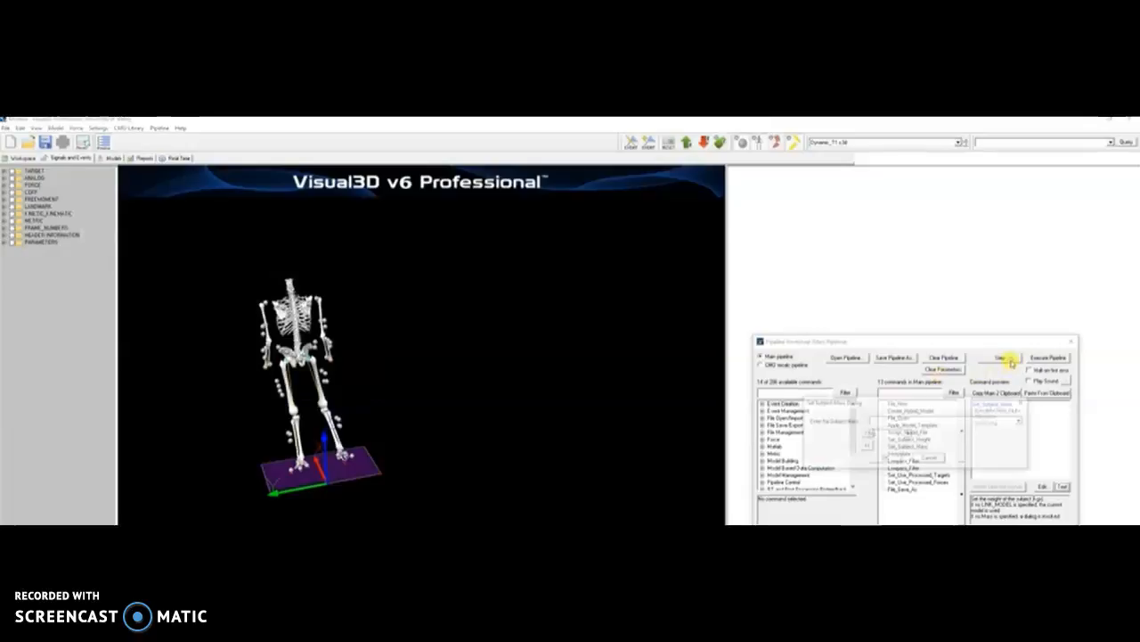
click(907, 435)
click(907, 435)
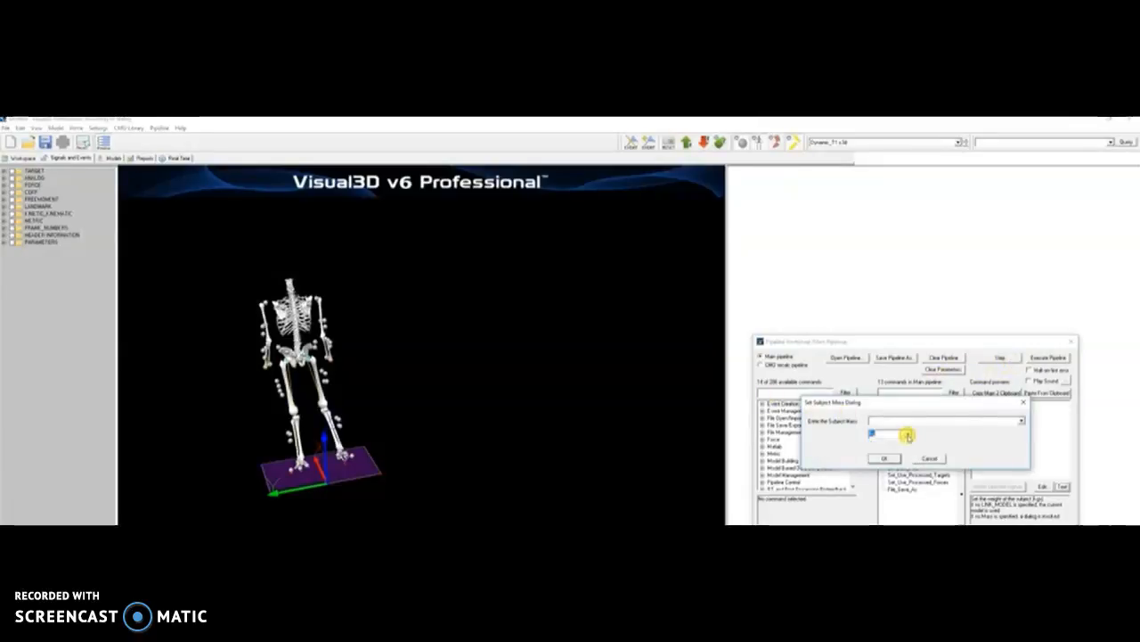
click(879, 458)
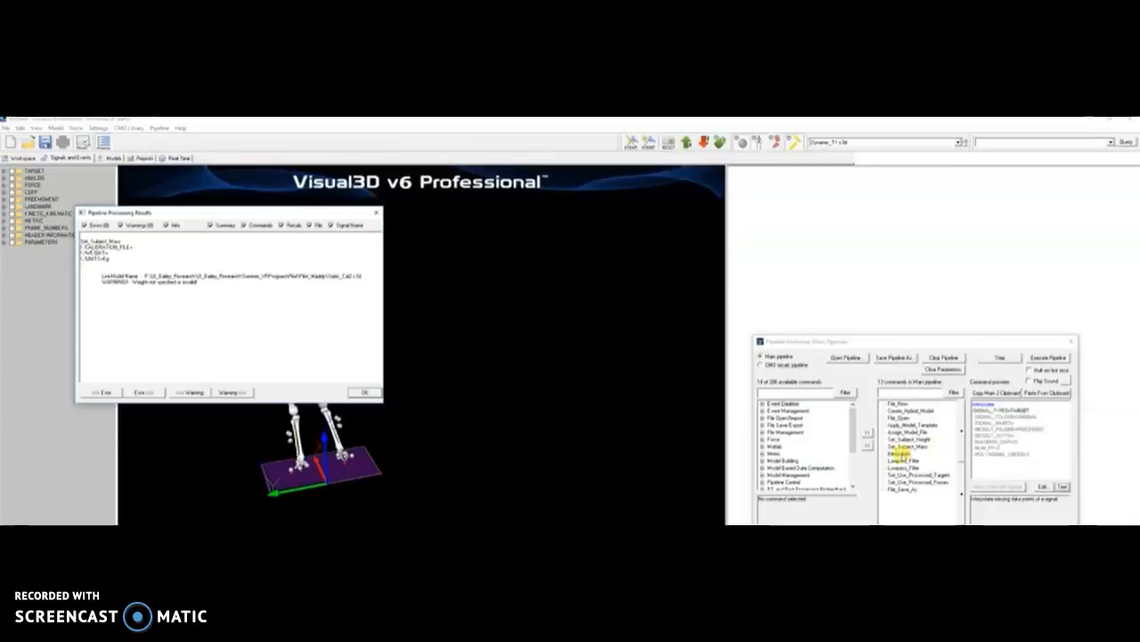
key(Return)
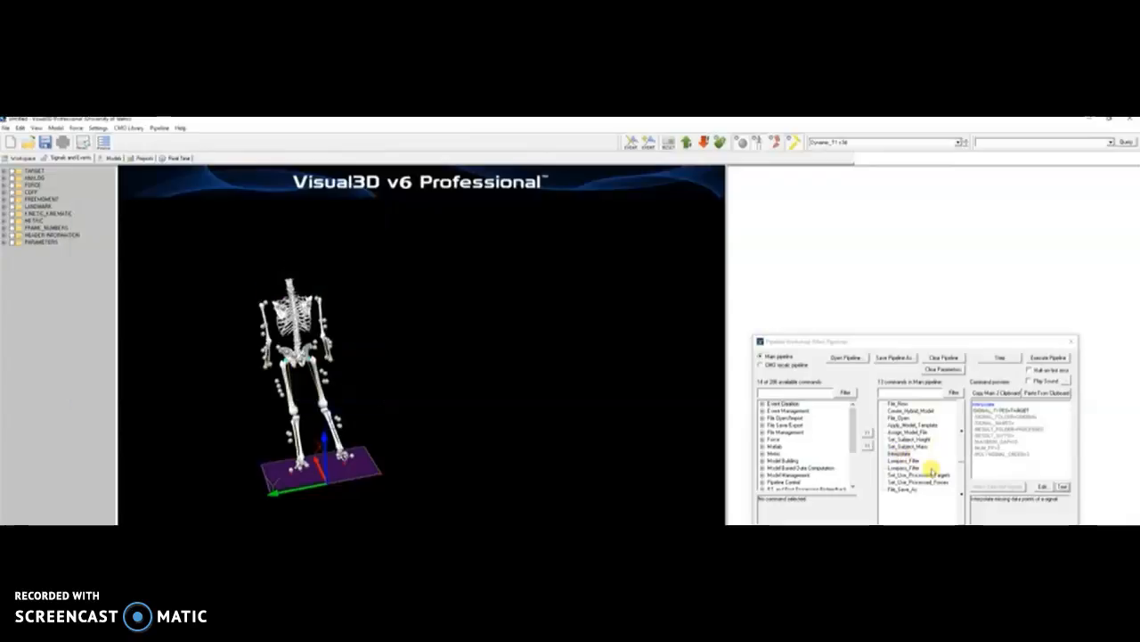
click(995, 357)
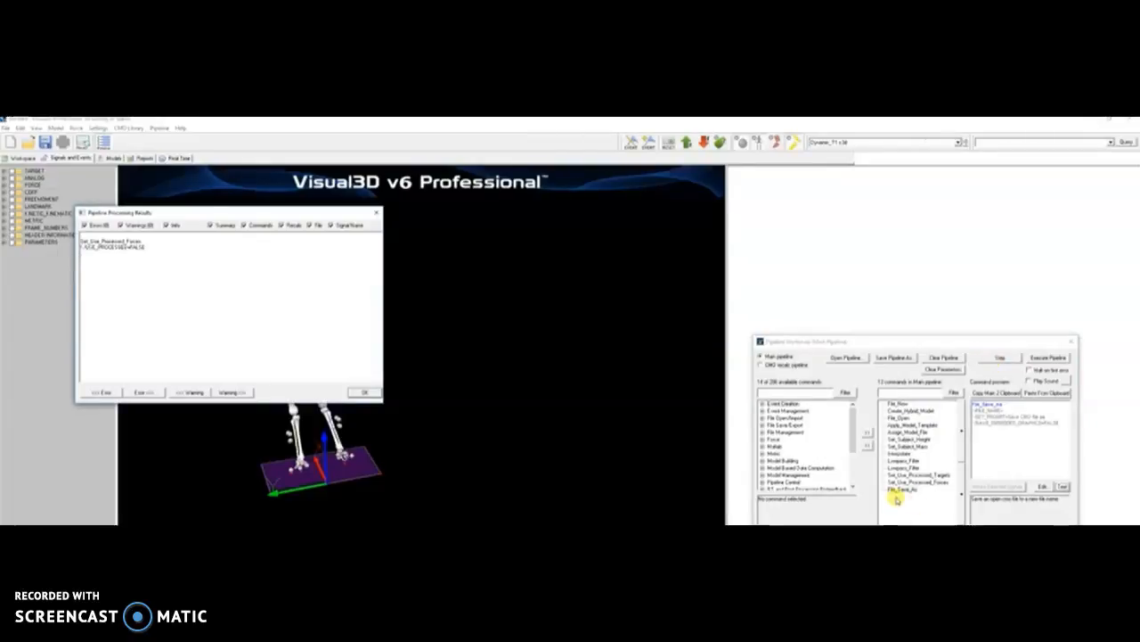
click(991, 359)
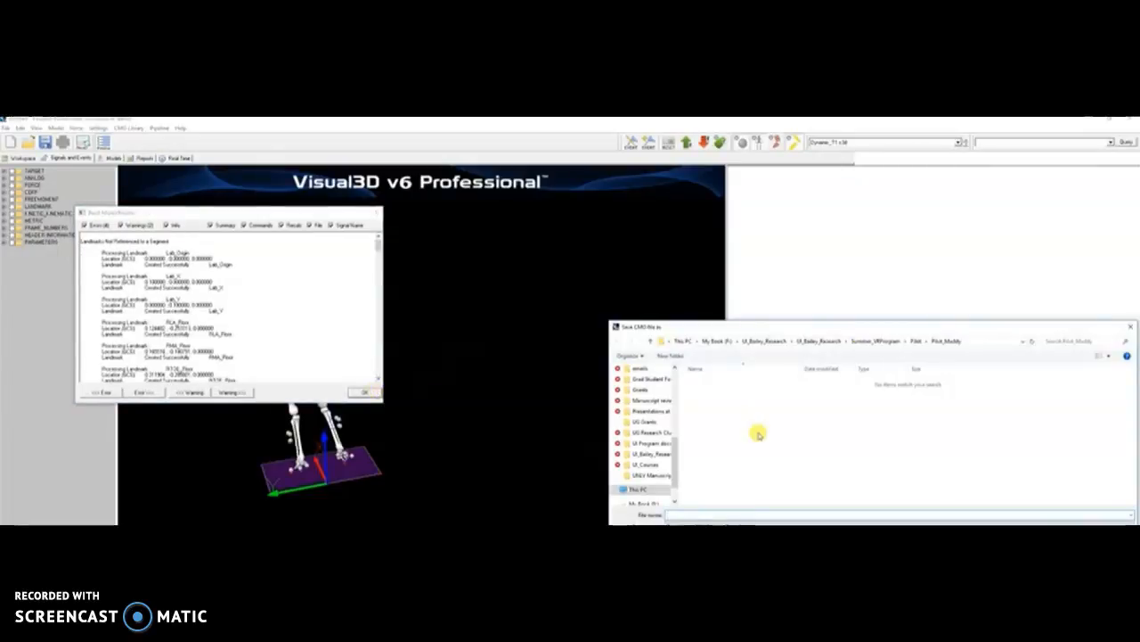
- Create a V3dOutput folder inside Summer_VRProgram and open it
click(884, 342)
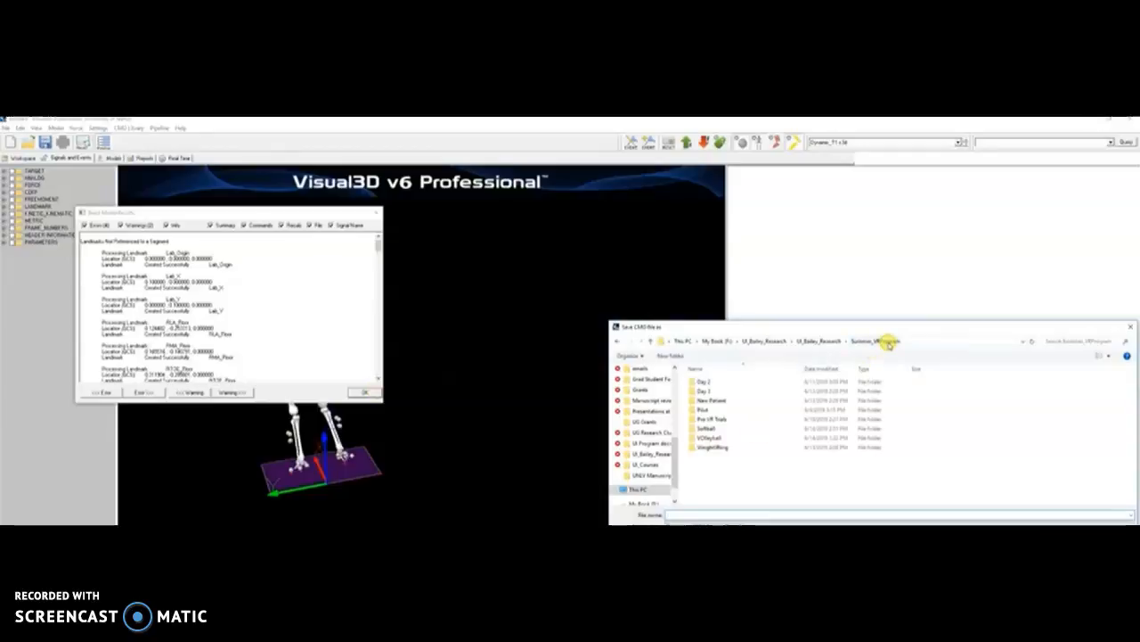
click(670, 357)
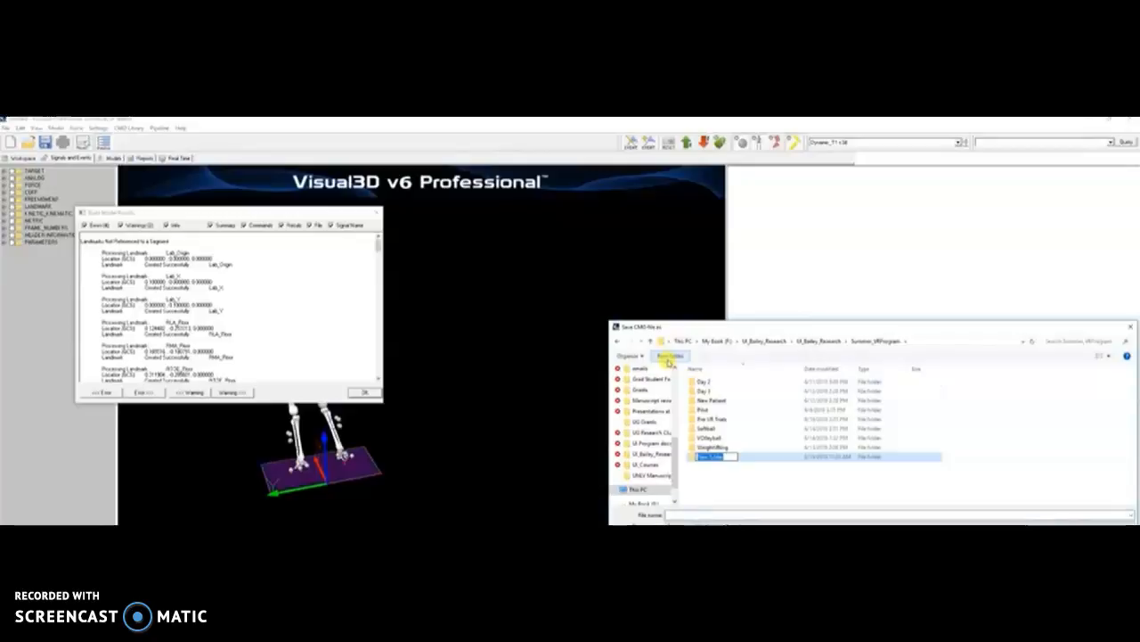
text(D)
key(BackSpace)
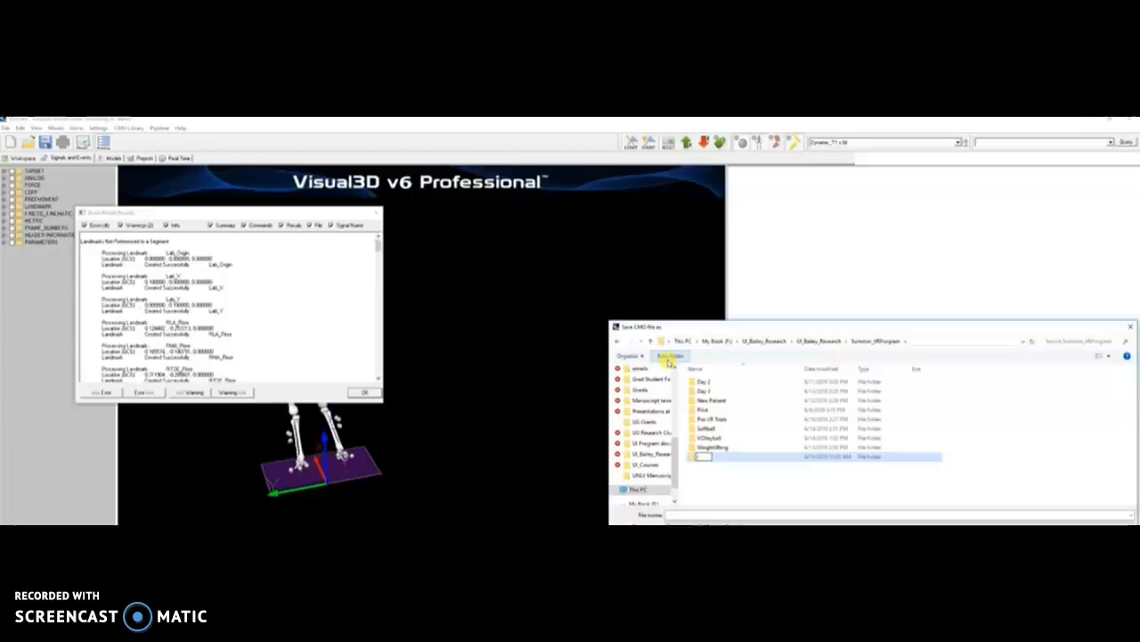
text(D)
text(yn)
text(Output)
key(Return)
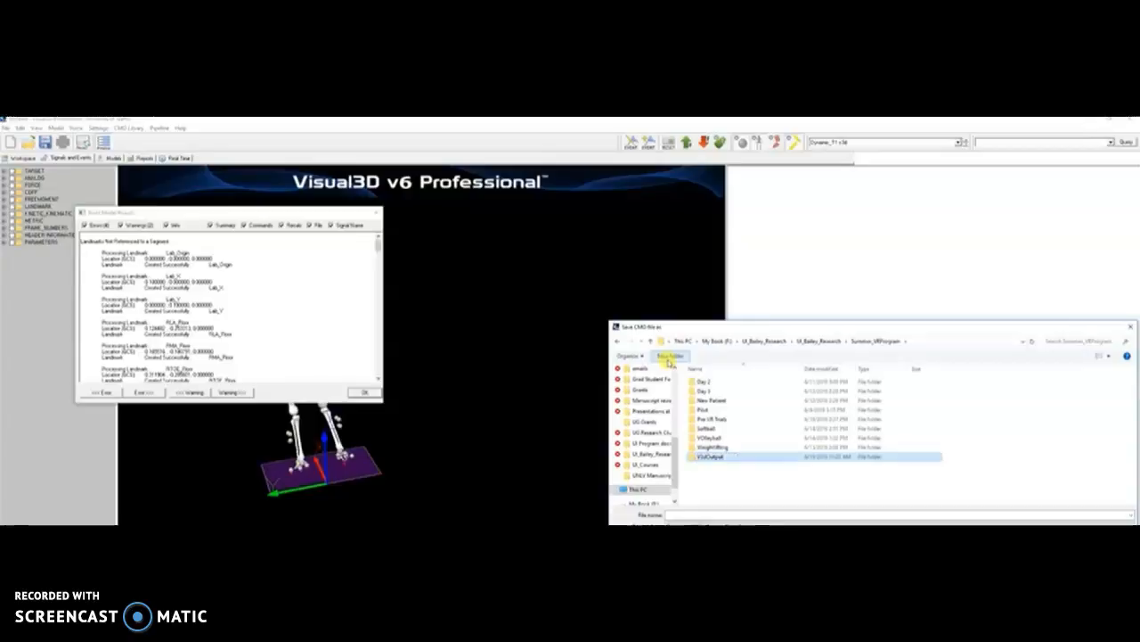
double_click(693, 457)
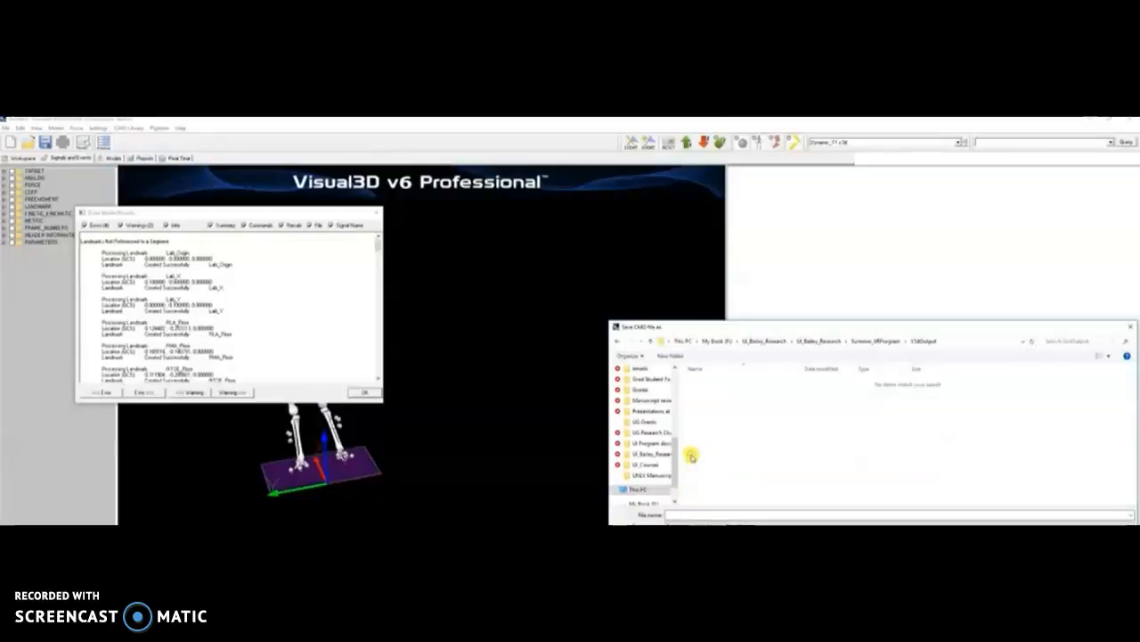
- Save the CMO workspace there under the pilot file name and dismiss the results report
click(695, 515)
text(Modey_pilot)
key(BackSpace)
key(BackSpace)
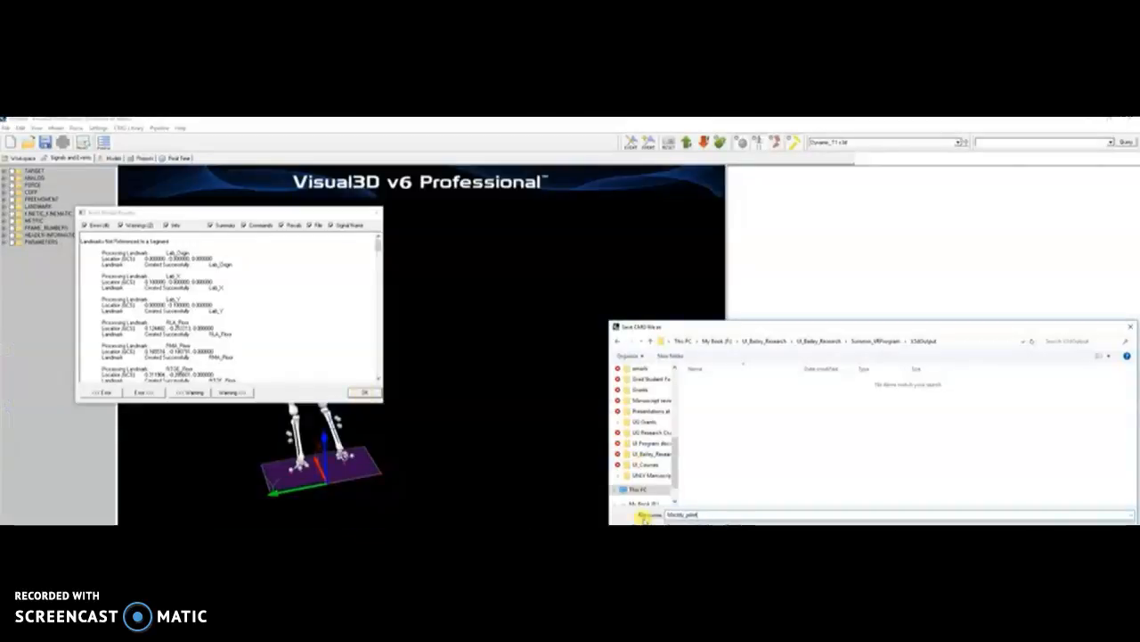
key(Return)
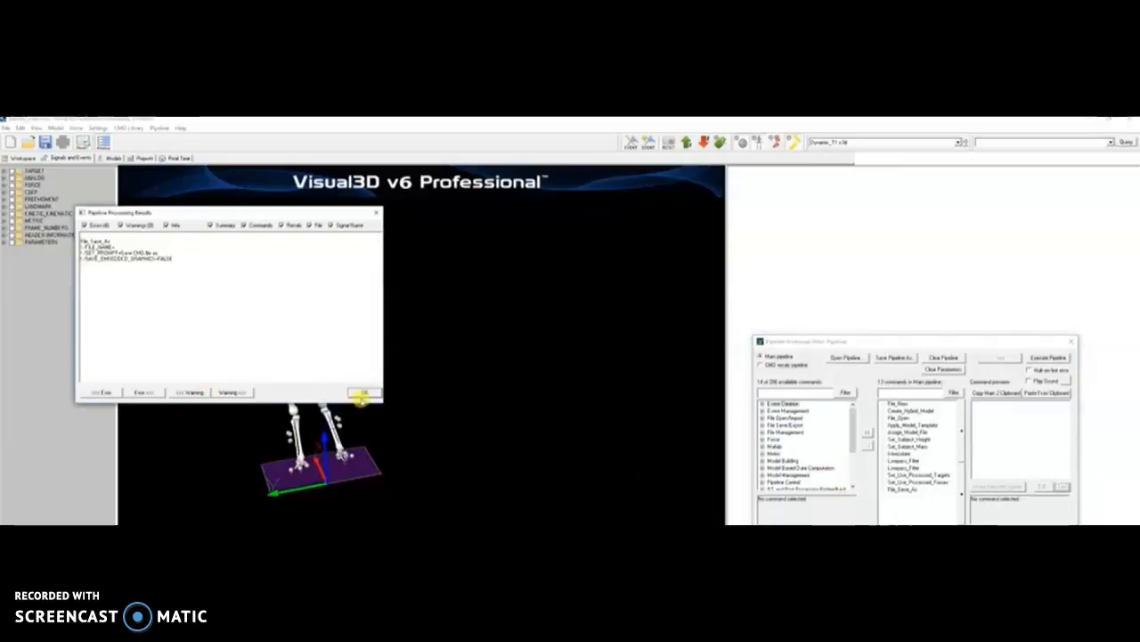
click(363, 393)
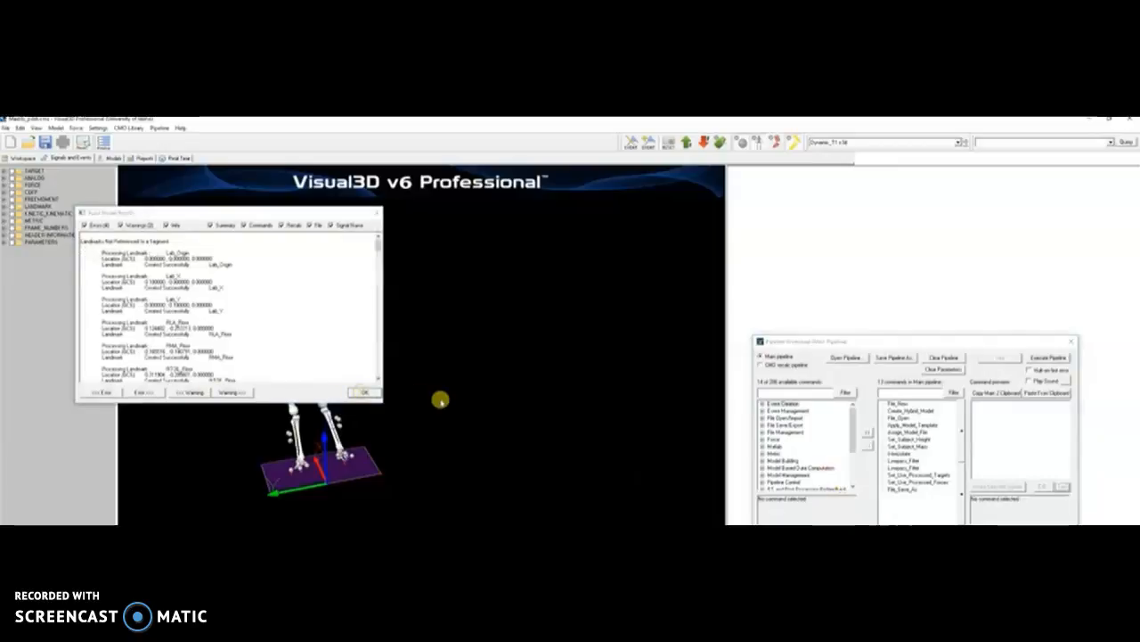
- Close the landmark results report and show the workspace table with Static_Cal2.c3d and Dynamic_T1.c3d
click(364, 392)
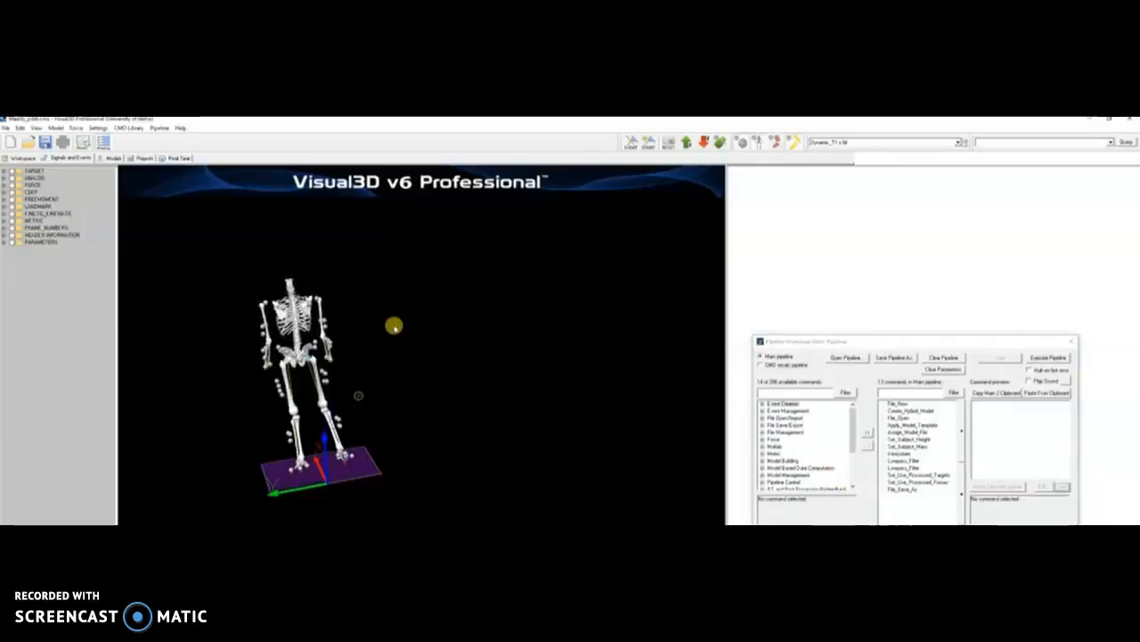
click(21, 158)
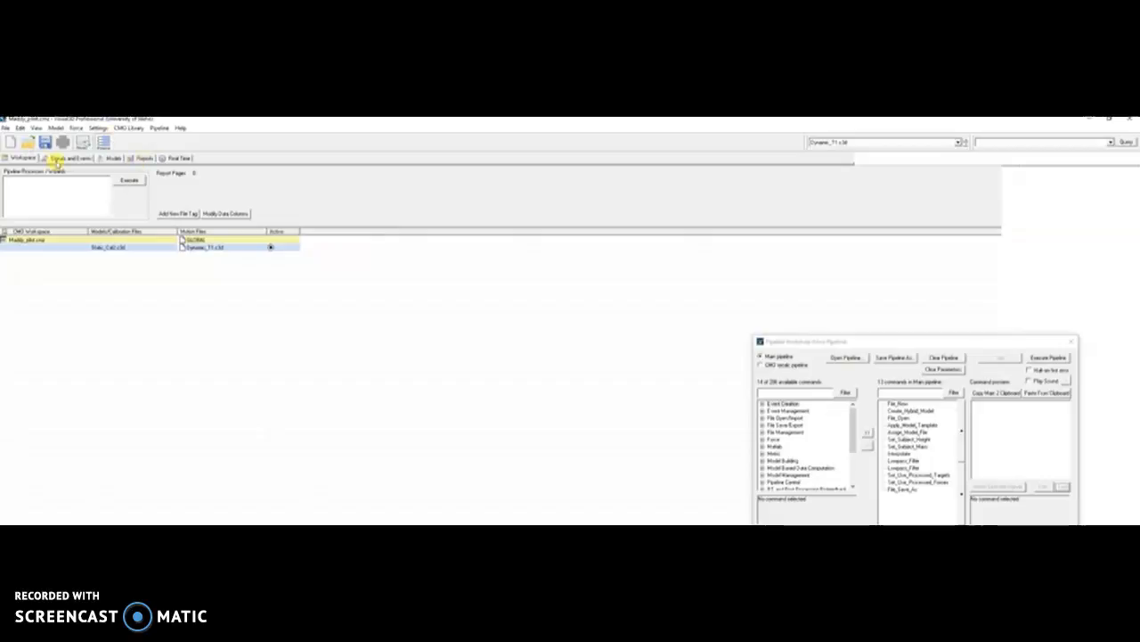
- Browse the Models, Reports and Real Time pages, ending on Signals and Events beside the skeleton
click(102, 160)
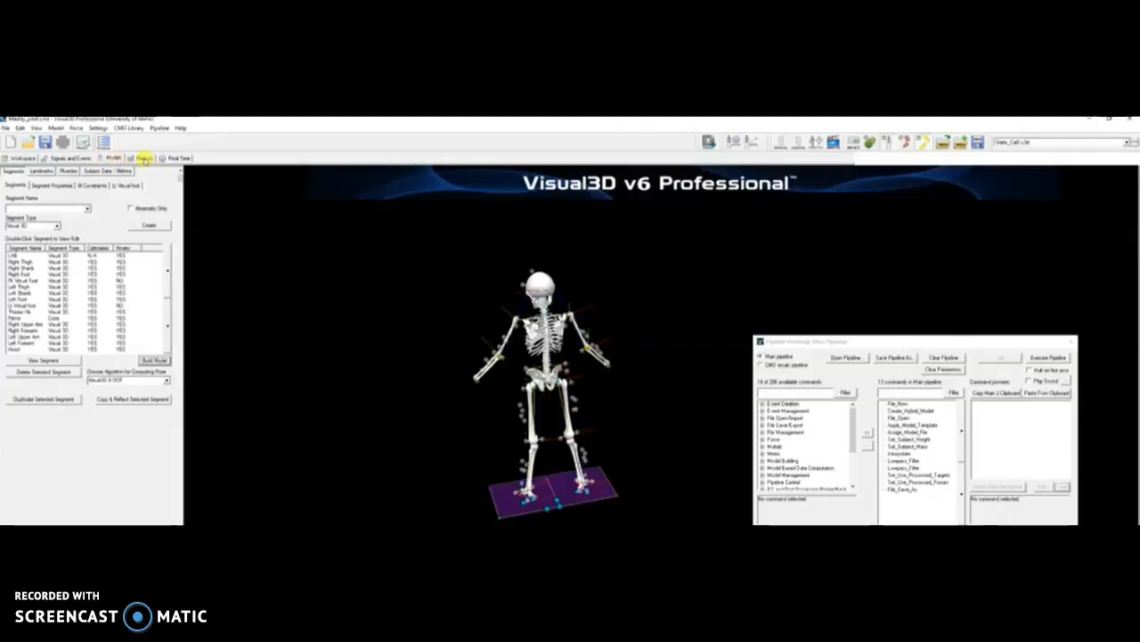
click(144, 158)
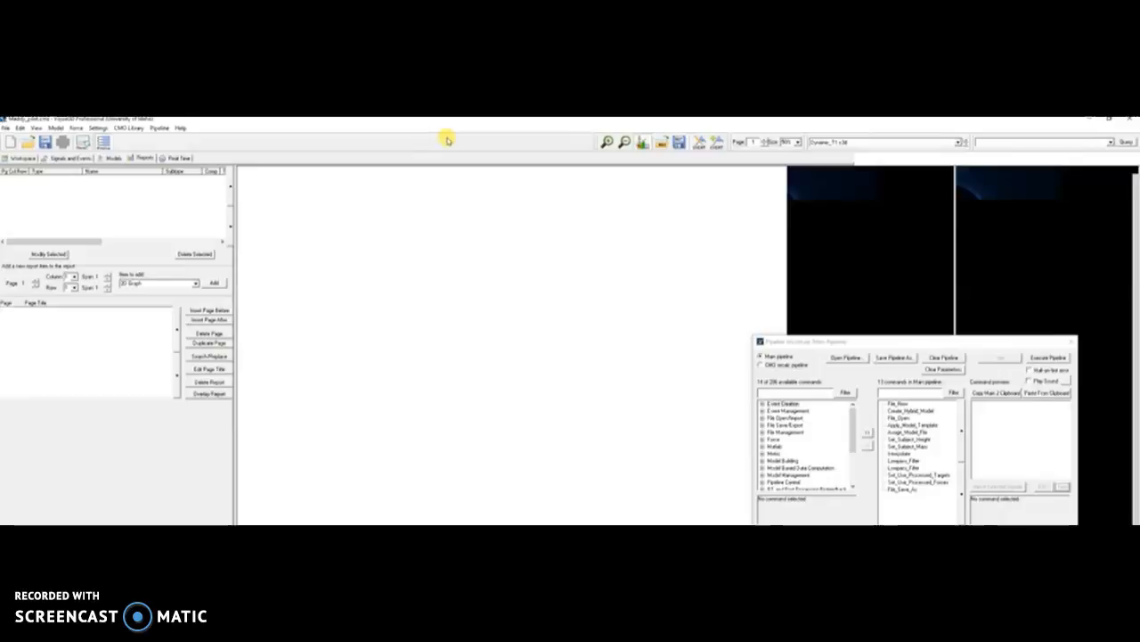
click(179, 158)
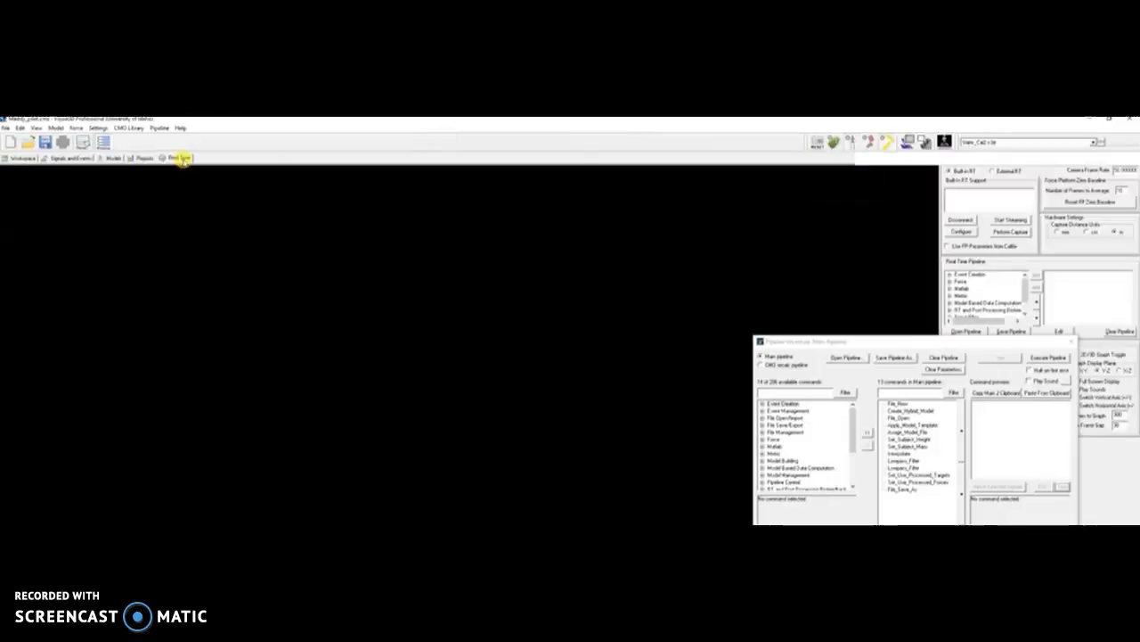
click(145, 158)
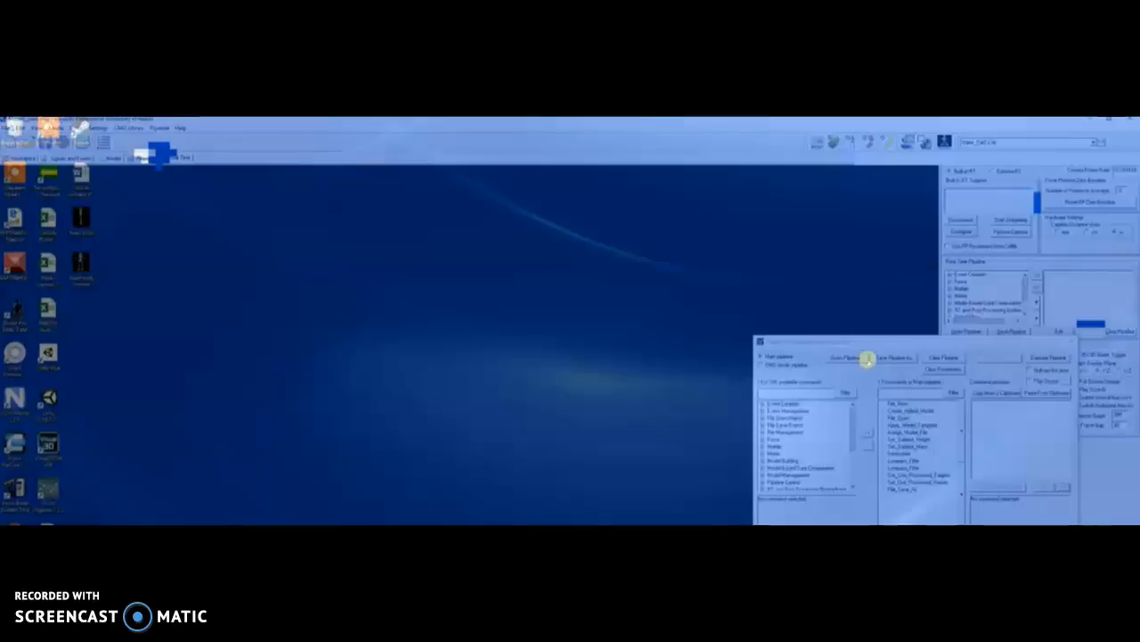
click(166, 158)
click(143, 157)
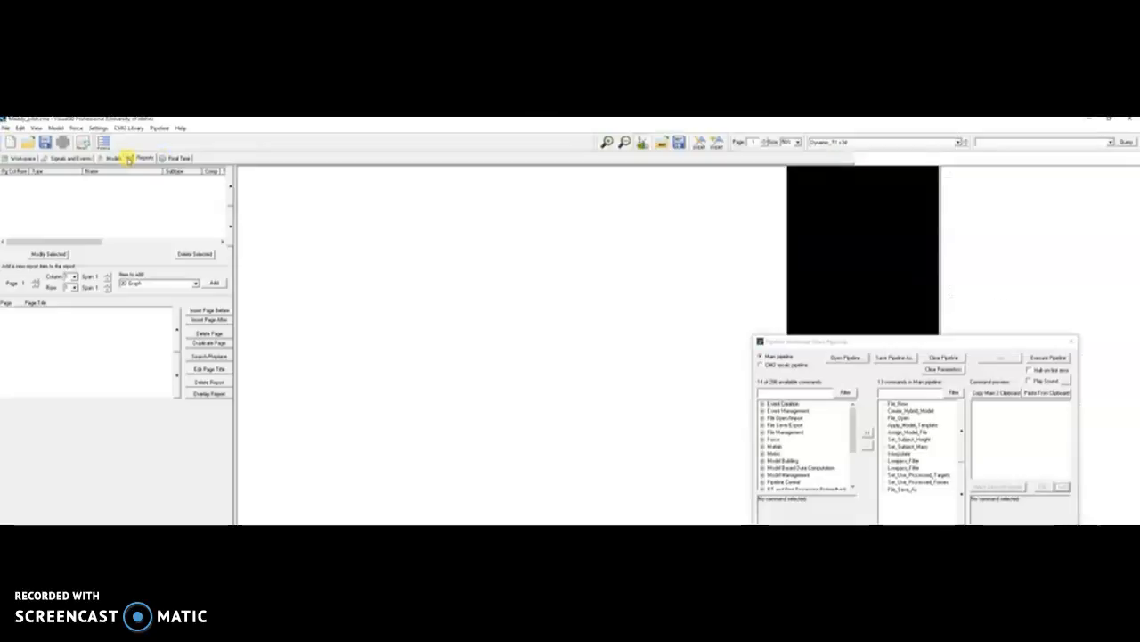
click(65, 158)
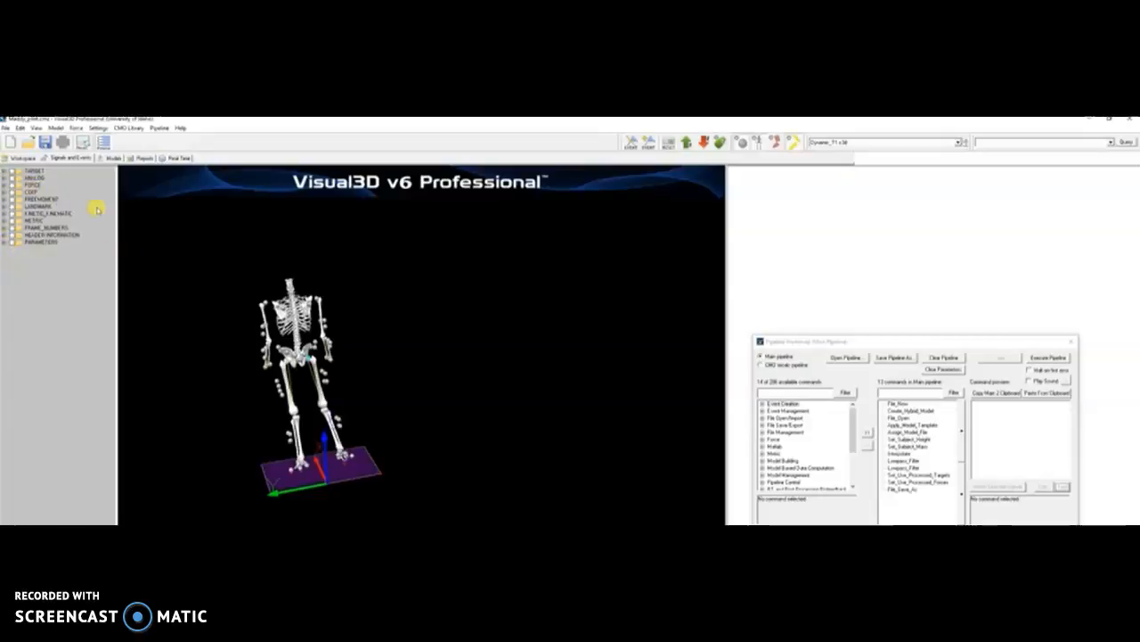
- Peek into FORCE and TARGET, then expand KINETIC_KINEMATIC > Model and plot CenterOfMass
click(4, 185)
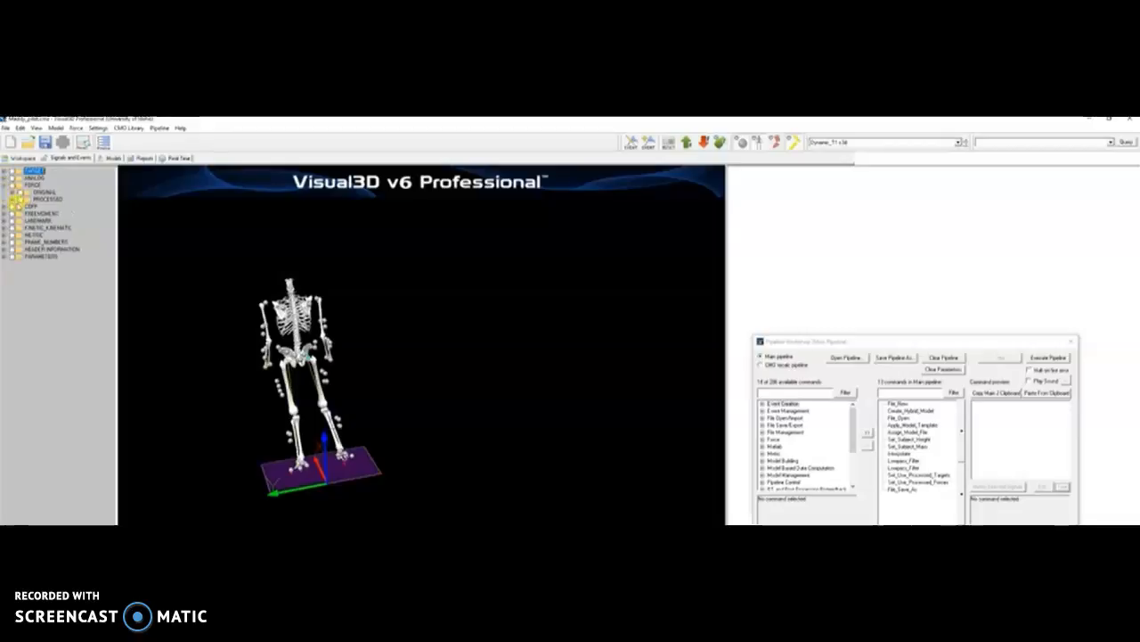
click(12, 199)
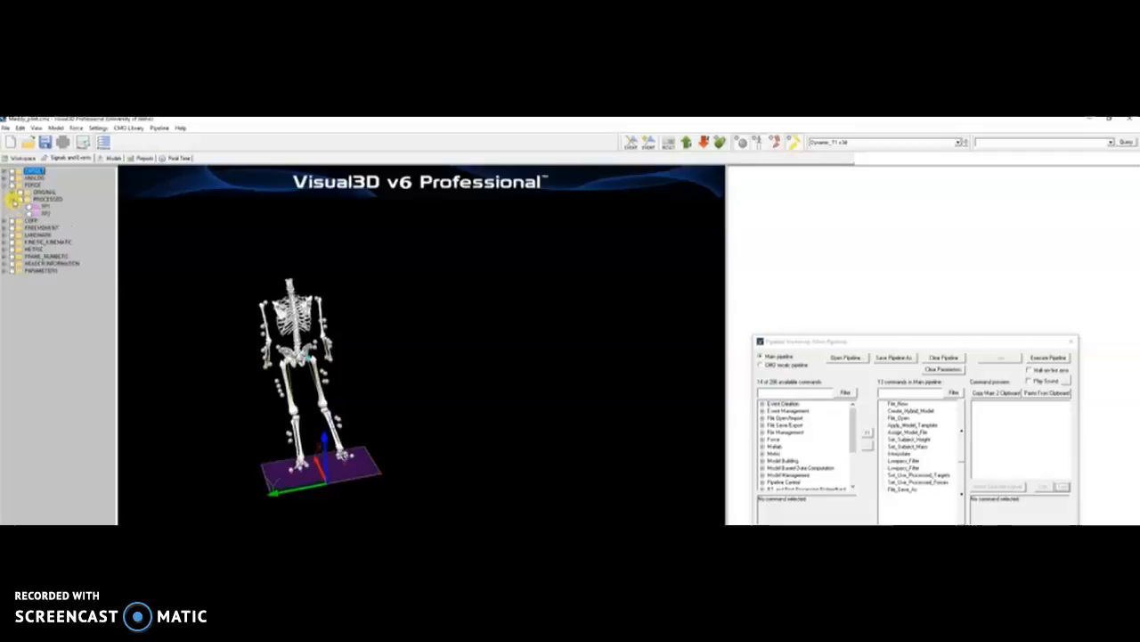
click(13, 199)
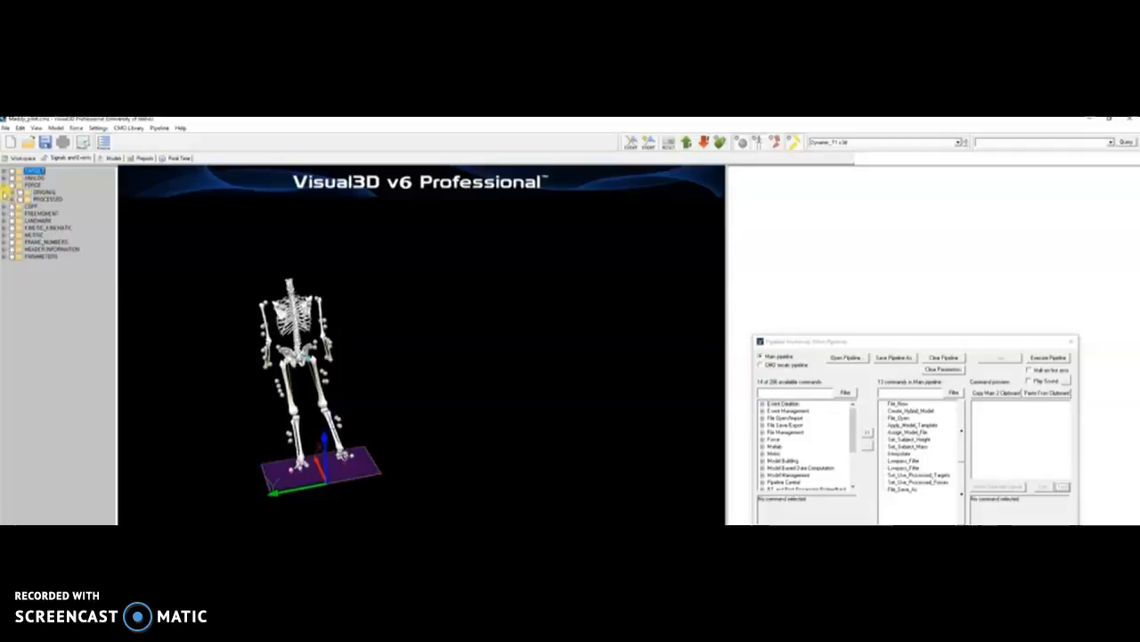
click(5, 185)
click(4, 171)
click(5, 171)
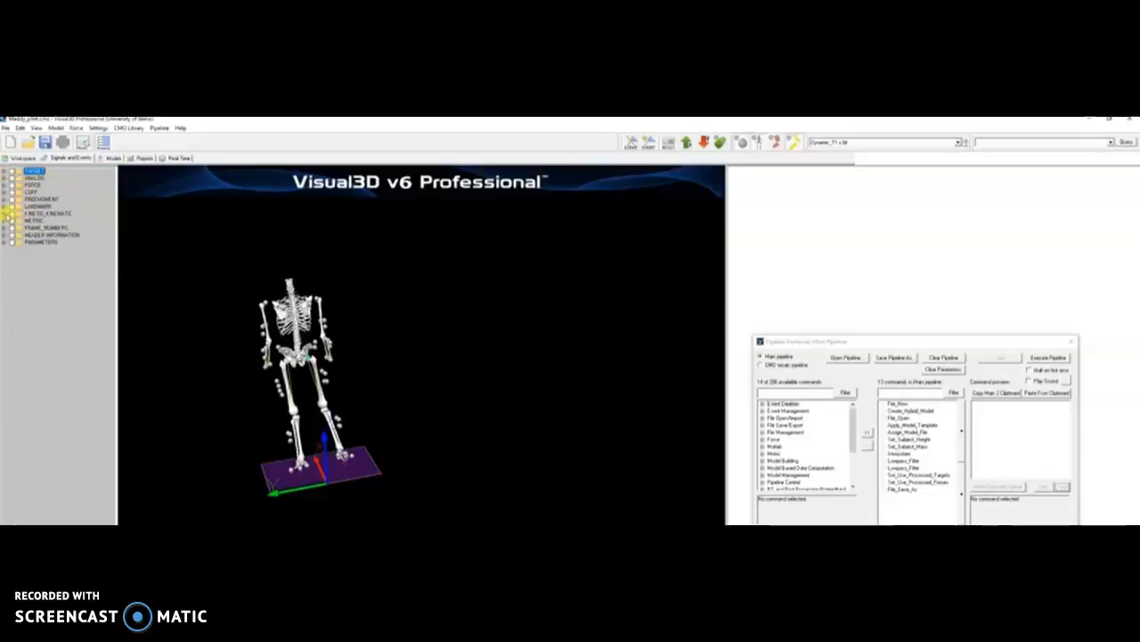
click(5, 213)
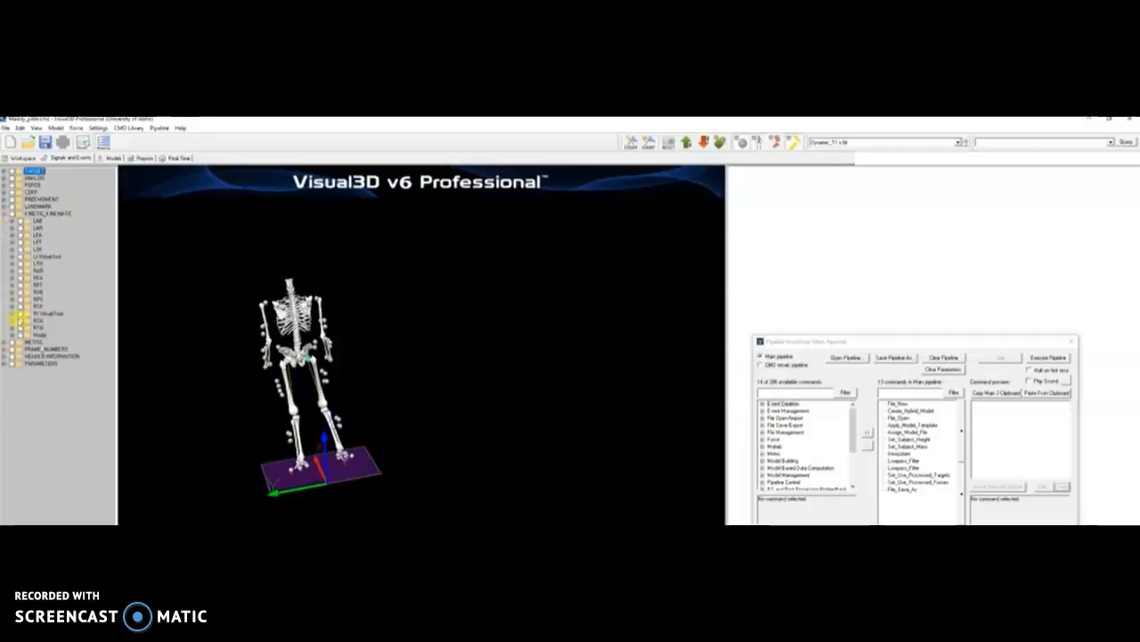
click(13, 335)
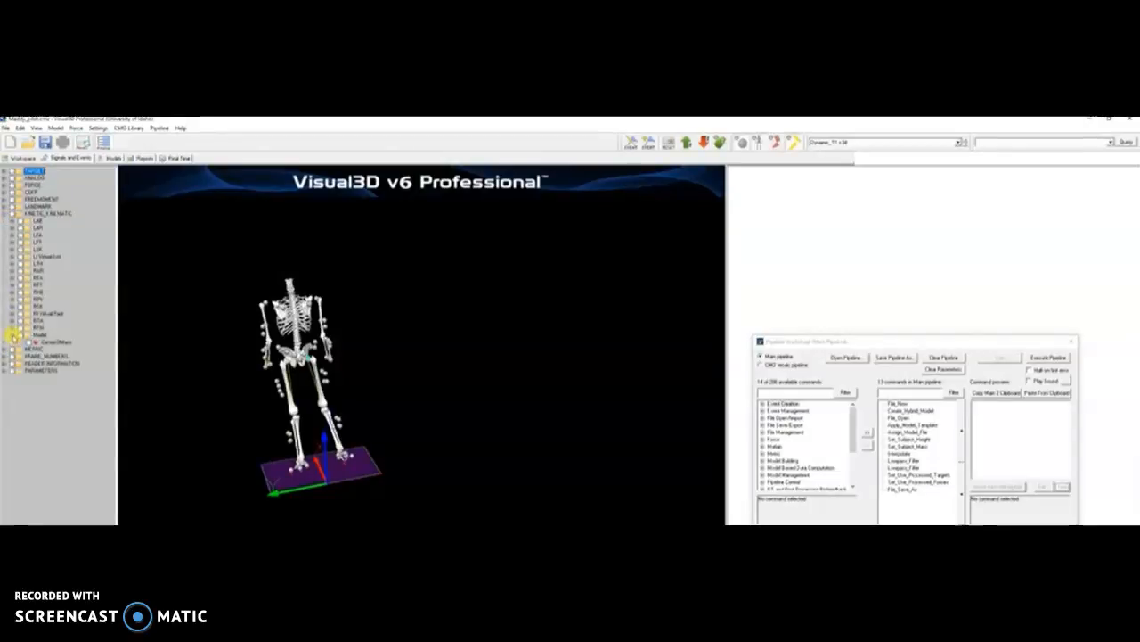
double_click(49, 343)
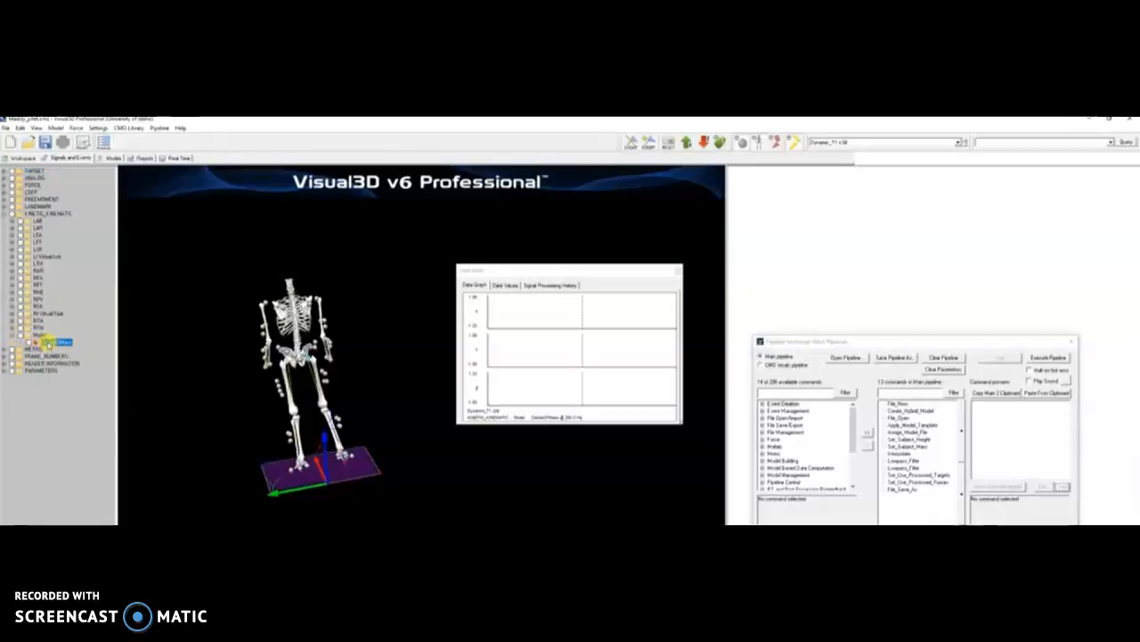
- Check CenterOfMass data values and processing history, close Data View, and rotate the skeleton
click(509, 285)
click(537, 285)
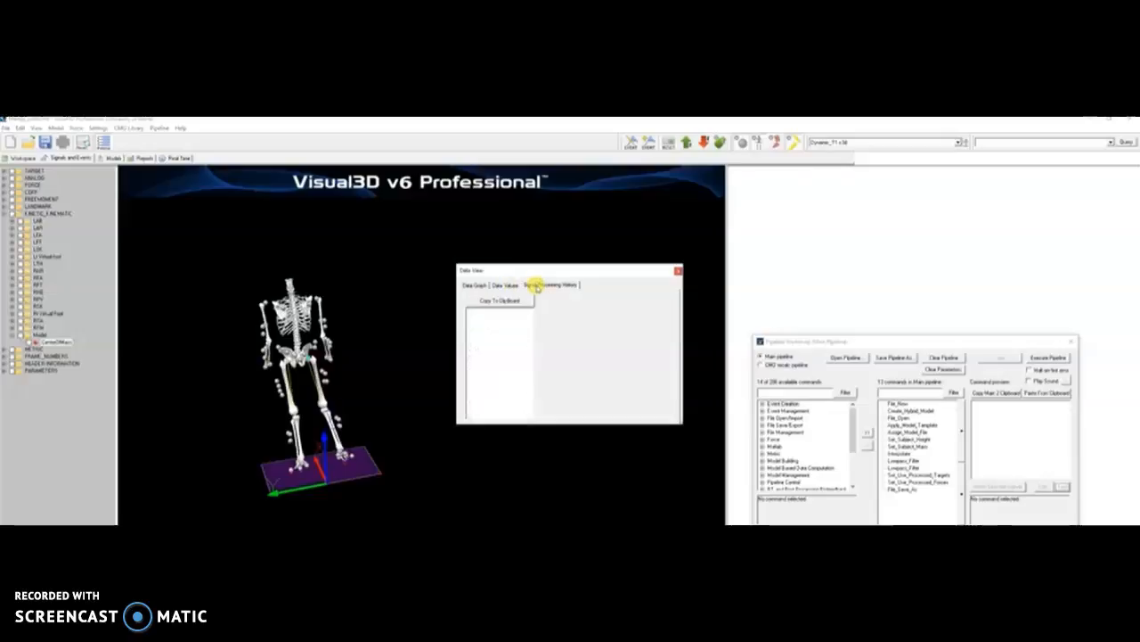
click(473, 285)
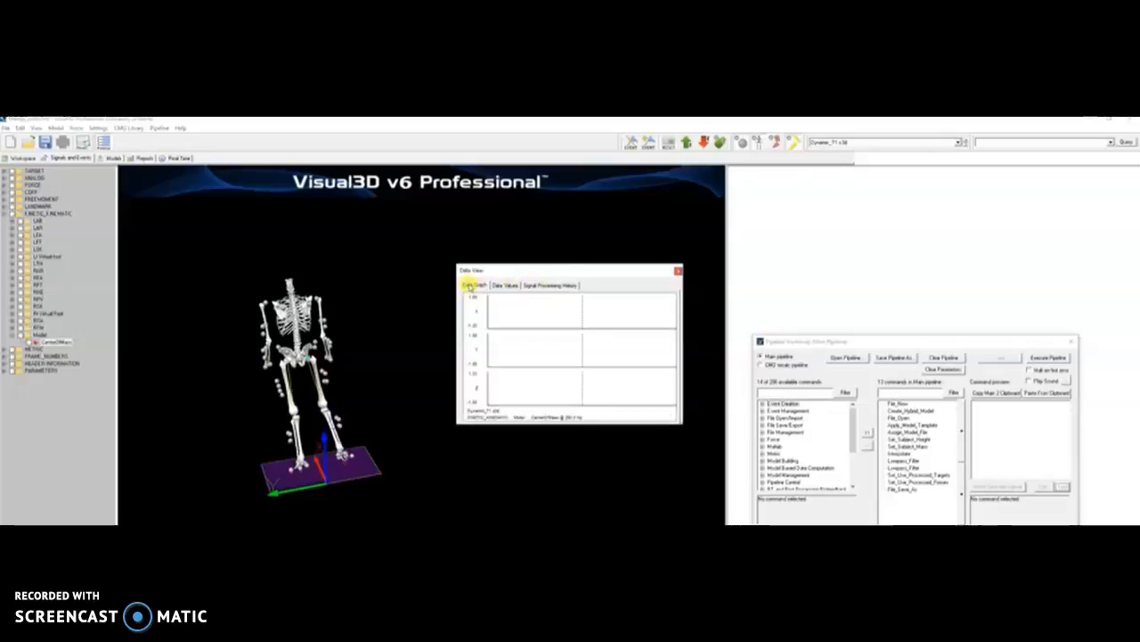
click(678, 271)
drag(553, 364, 516, 361)
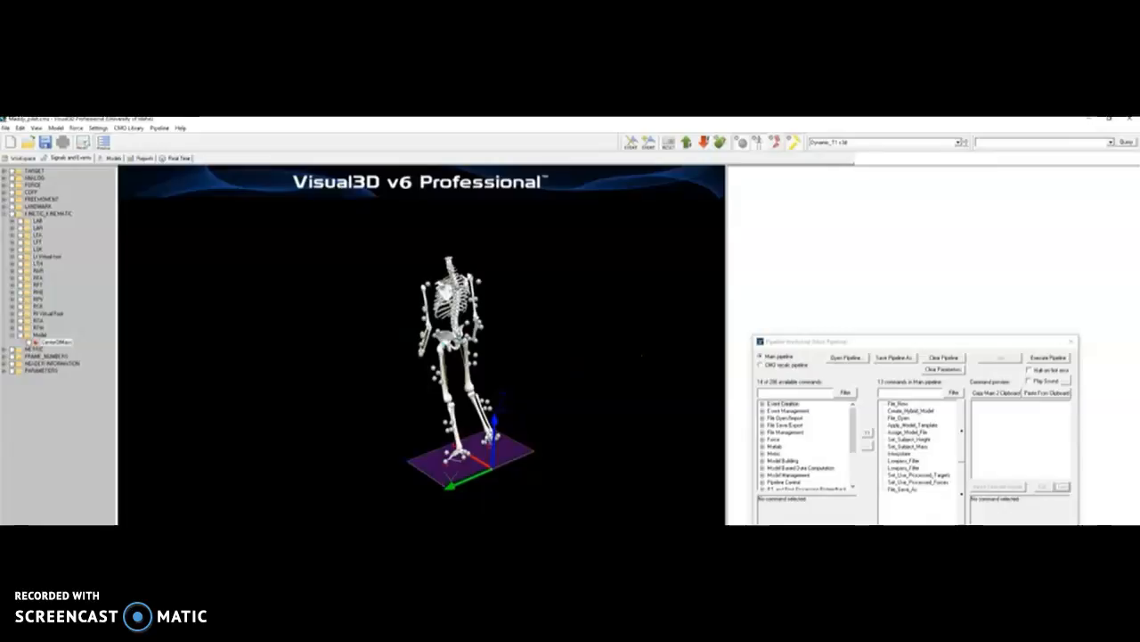
click(335, 529)
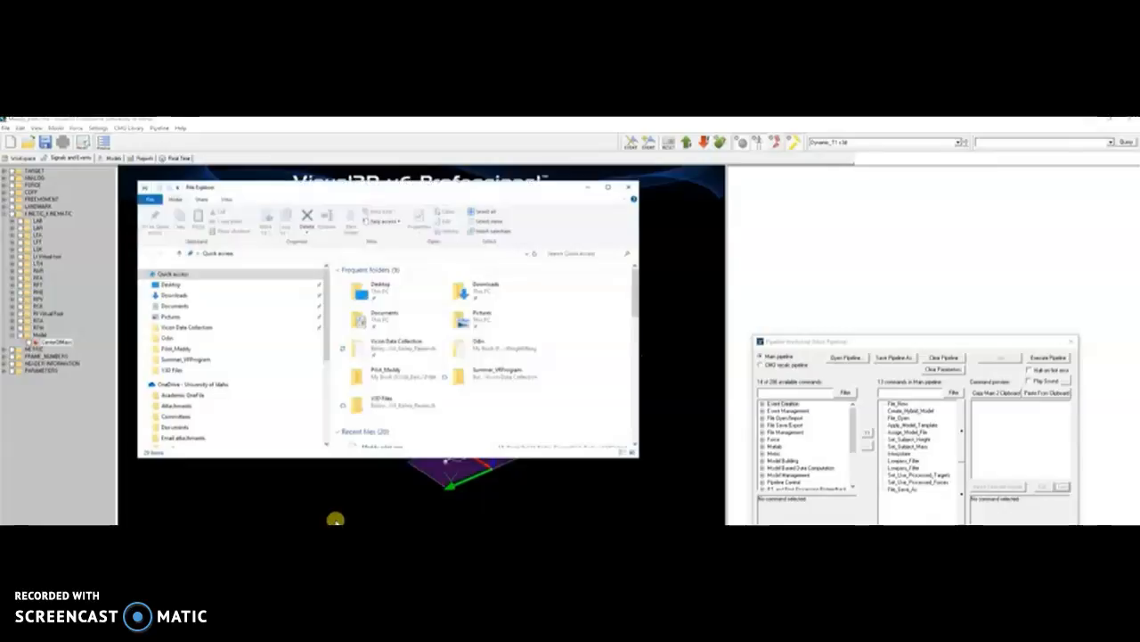
- Open the My Book (F:) drive and look into UNLV_research_studies before returning to the drive
scroll(224, 400, down, 3)
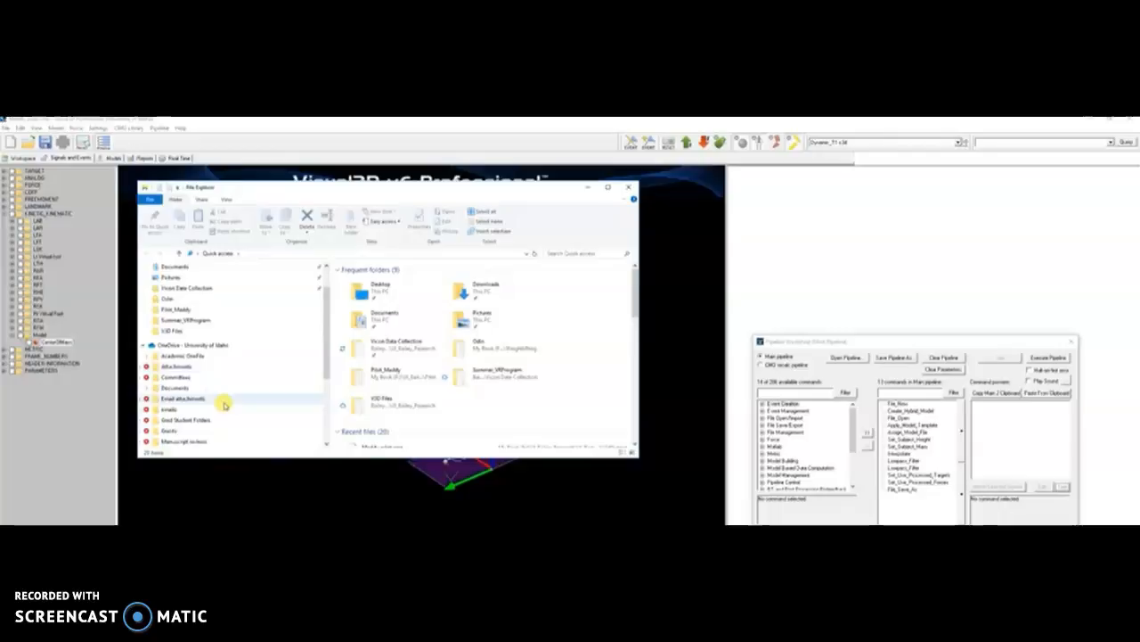
scroll(223, 403, down, 2)
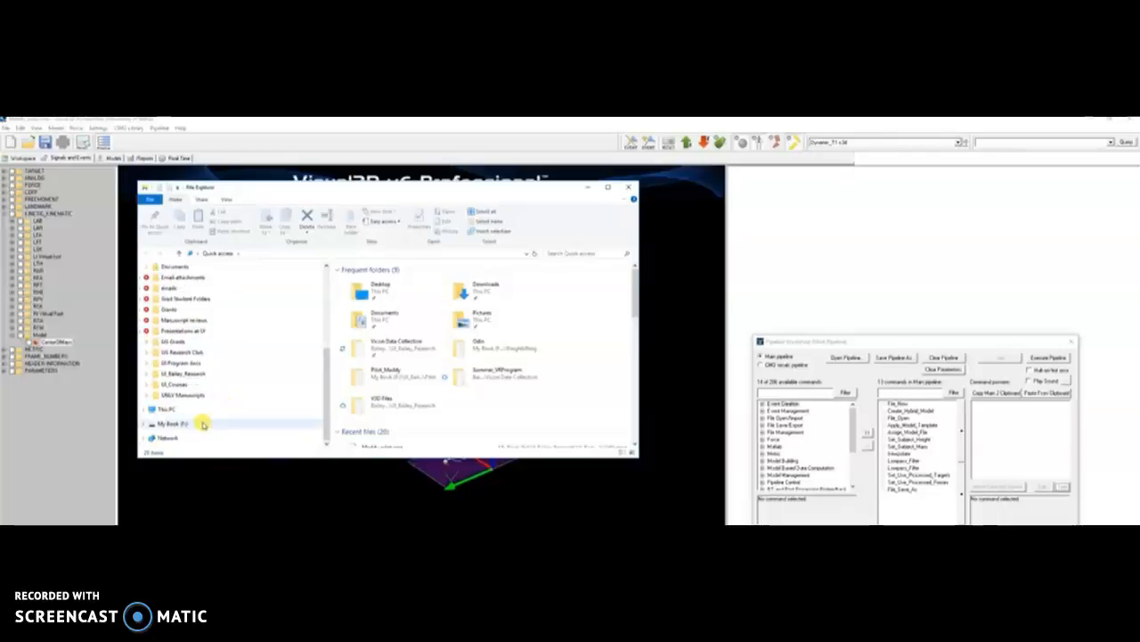
click(204, 424)
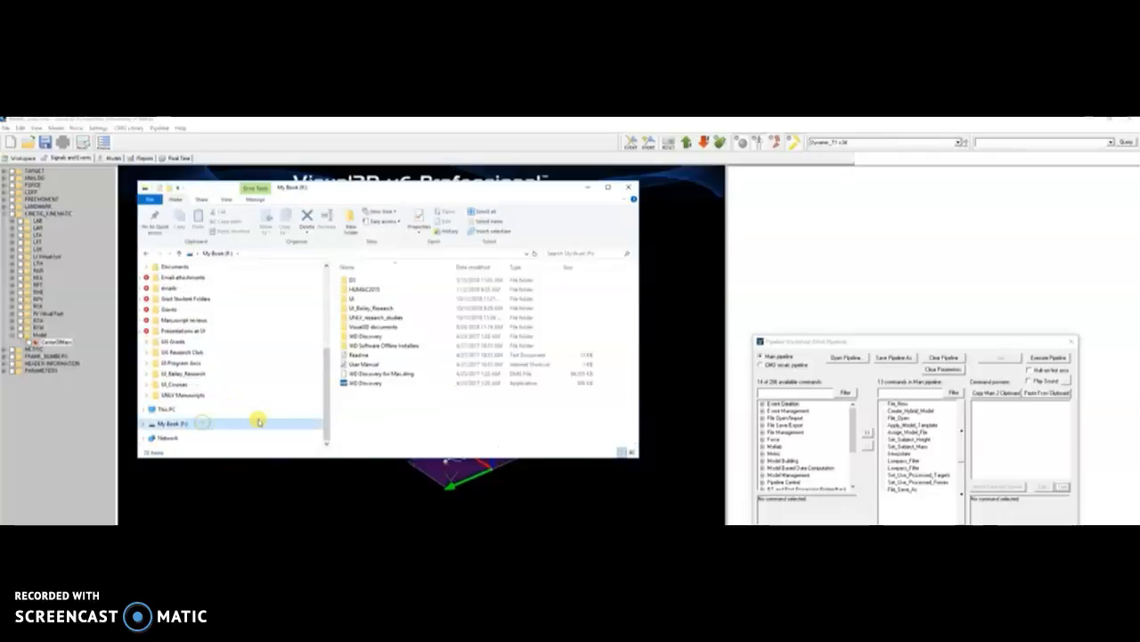
double_click(363, 317)
scroll(361, 334, down, 2)
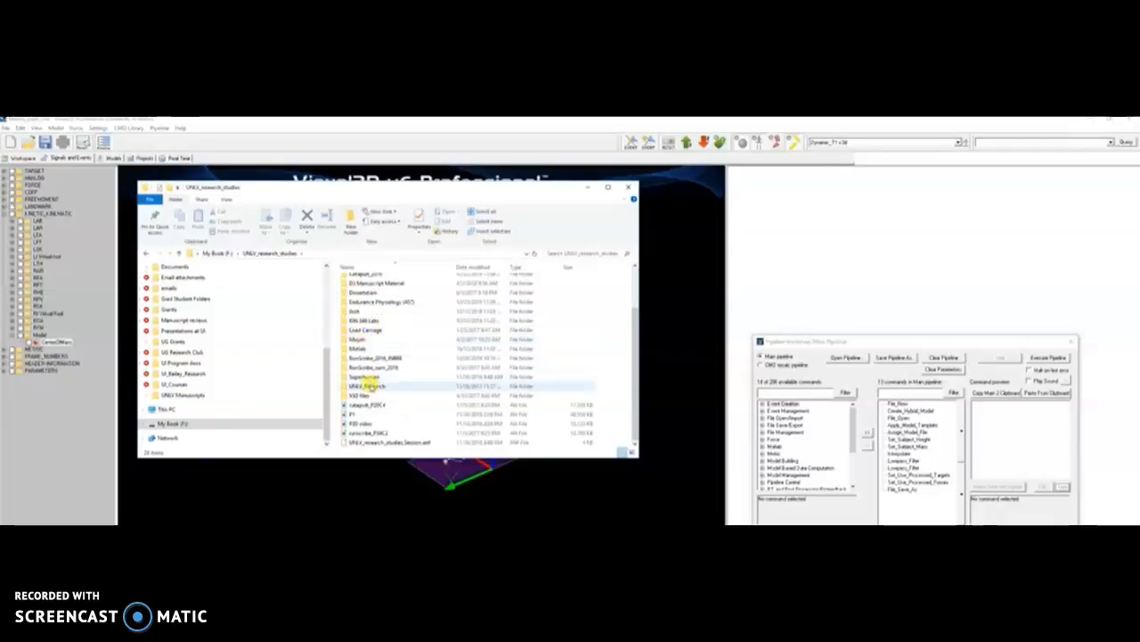
scroll(373, 285, up, 2)
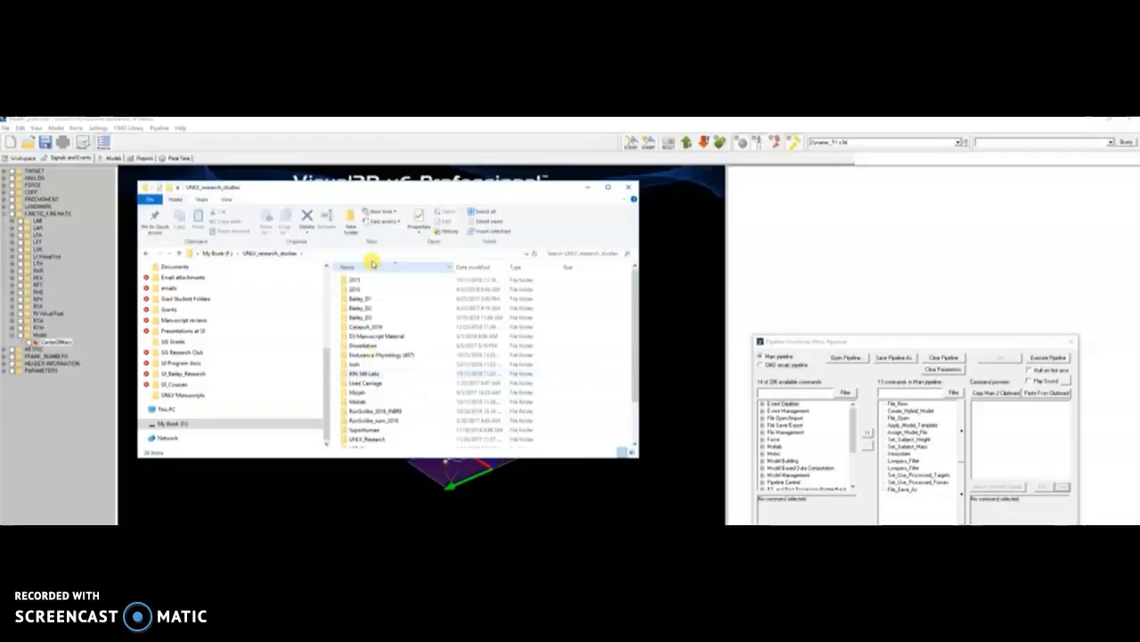
click(217, 253)
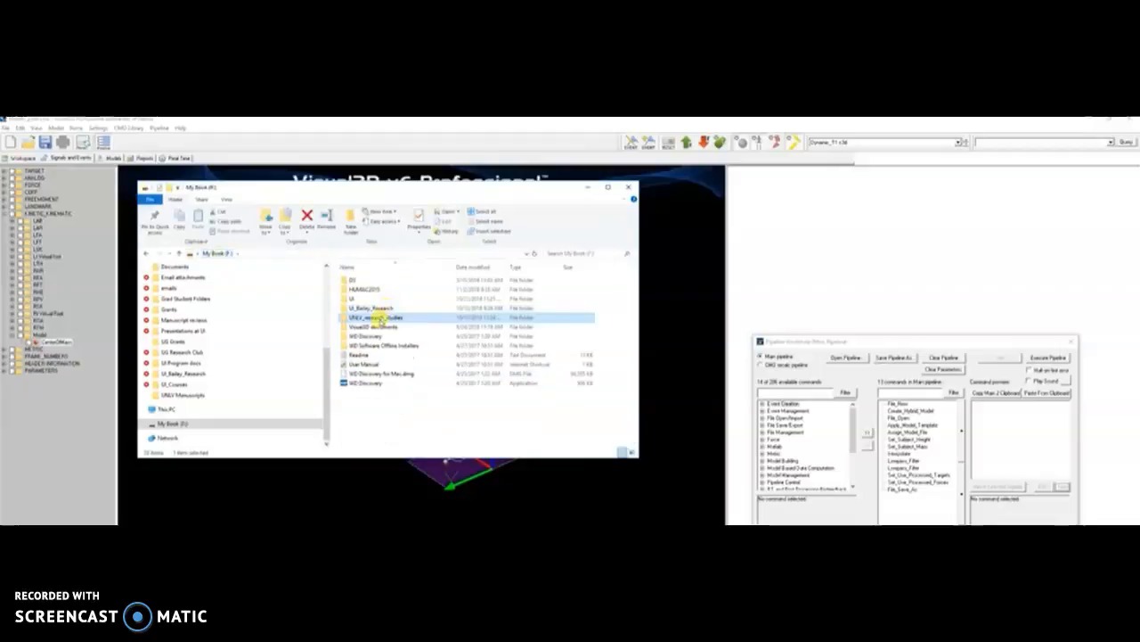
- Go through the nested research folders into Summer_VRProgram and open VSKOutput
double_click(373, 307)
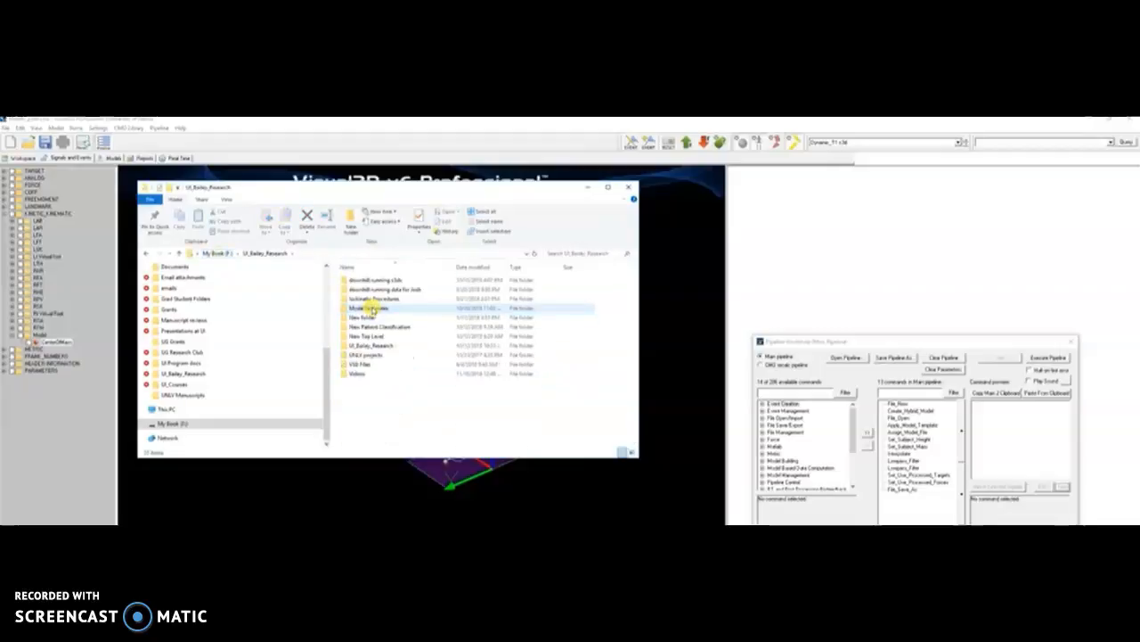
double_click(369, 346)
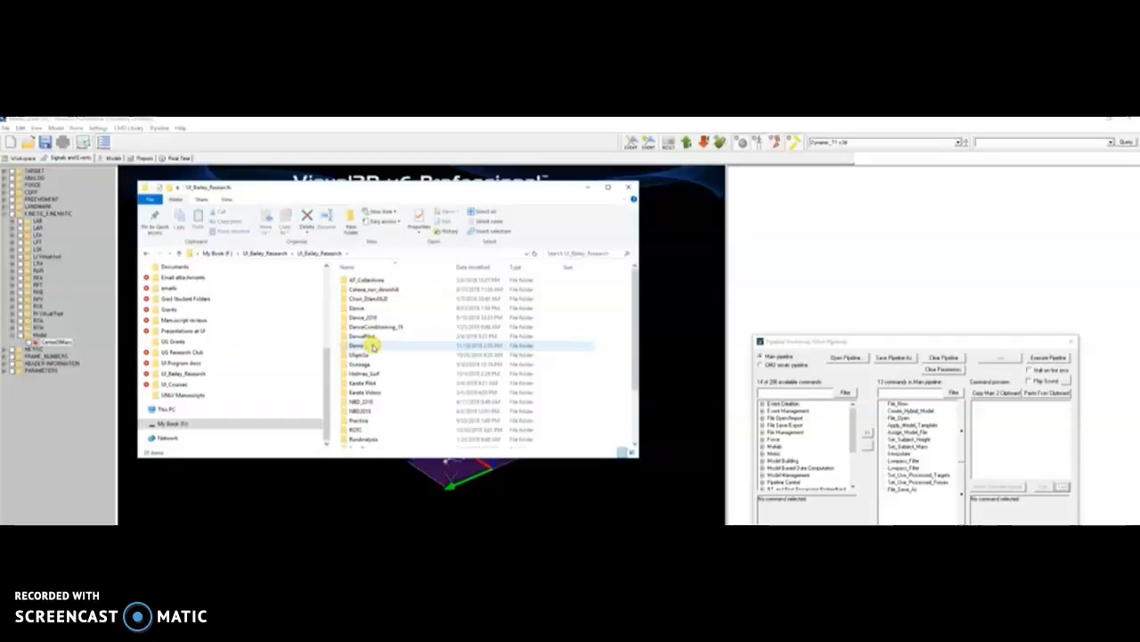
scroll(374, 349, down, 3)
click(374, 406)
double_click(373, 406)
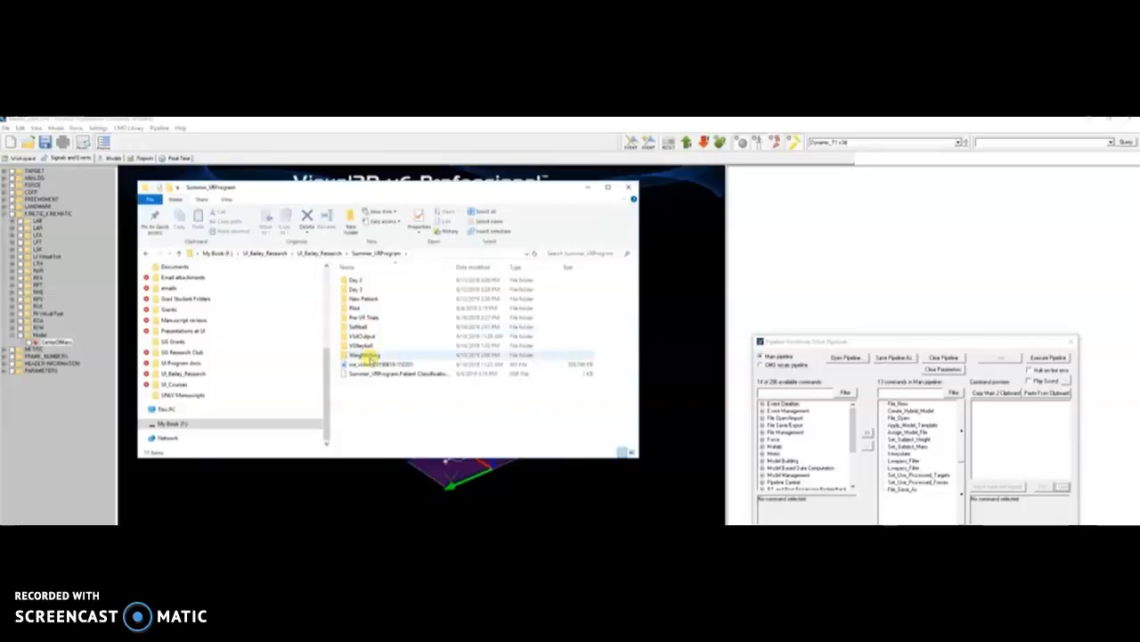
double_click(366, 336)
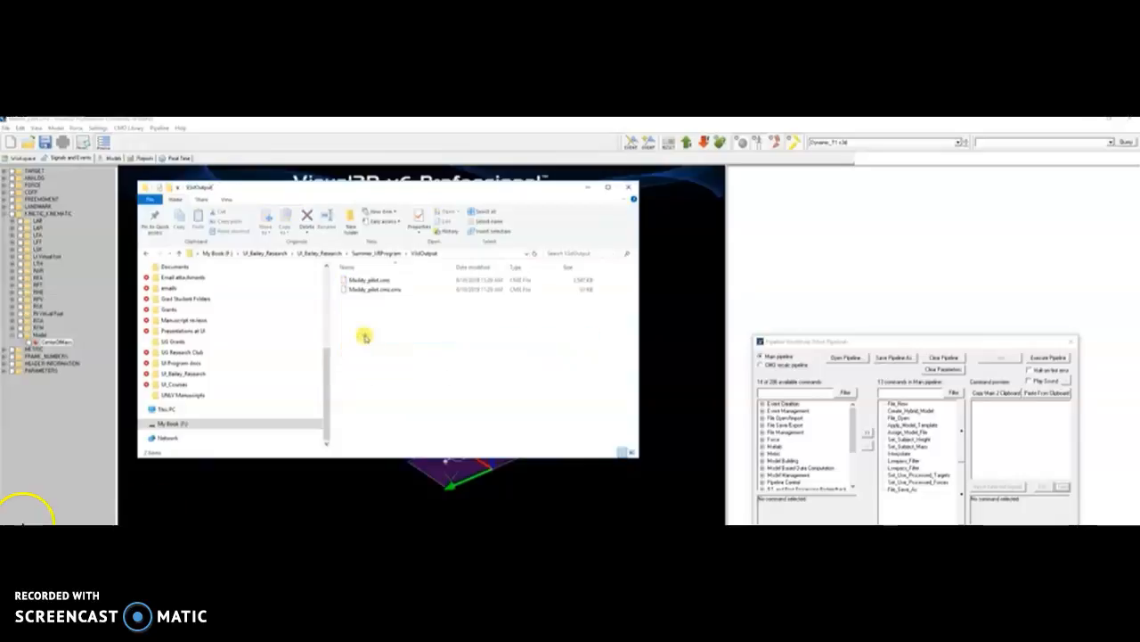